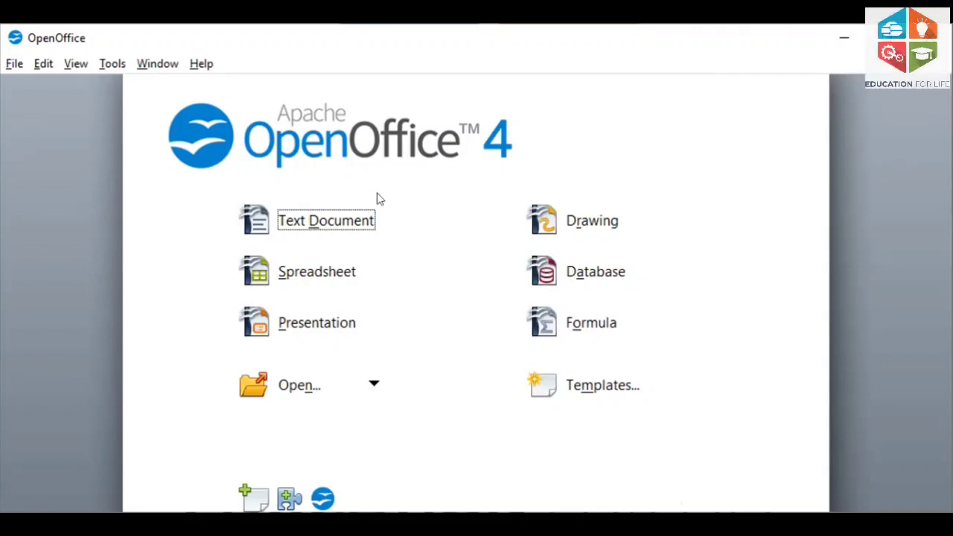
- Create a new text document, maximize the Writer window and switch to Web Layout
left_click(306, 225)
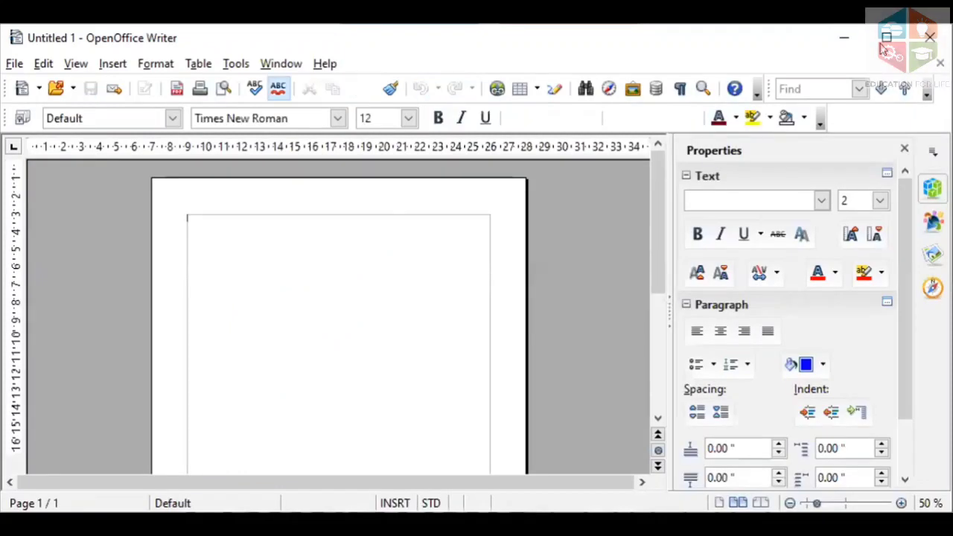
double_click(216, 30)
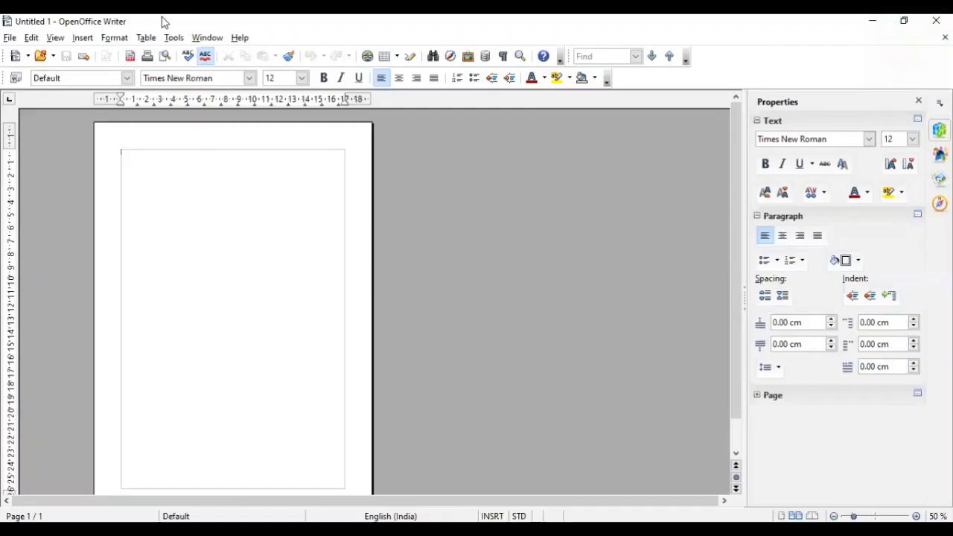
left_click(55, 38)
left_click(67, 58)
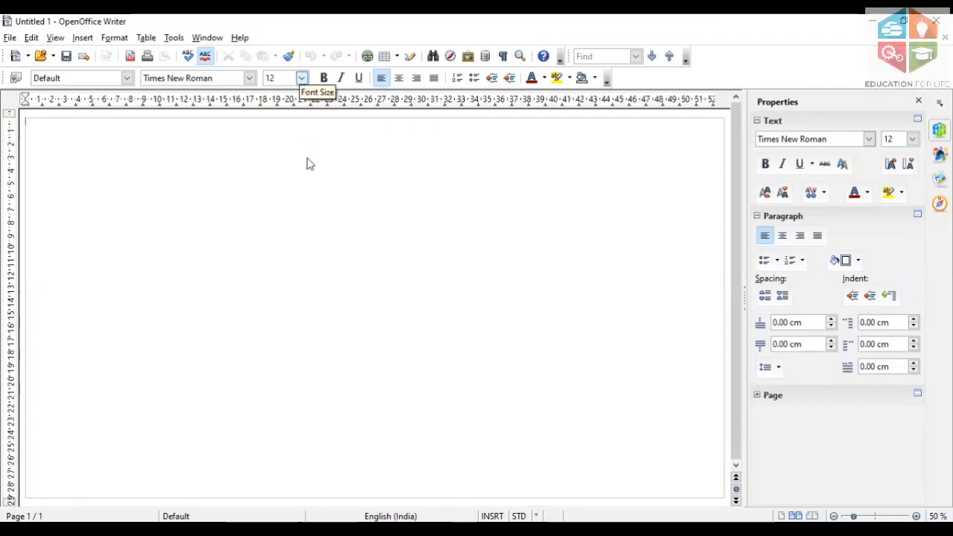
- Set the font size to 32
left_click(301, 77)
scroll(287, 155, "down", 2)
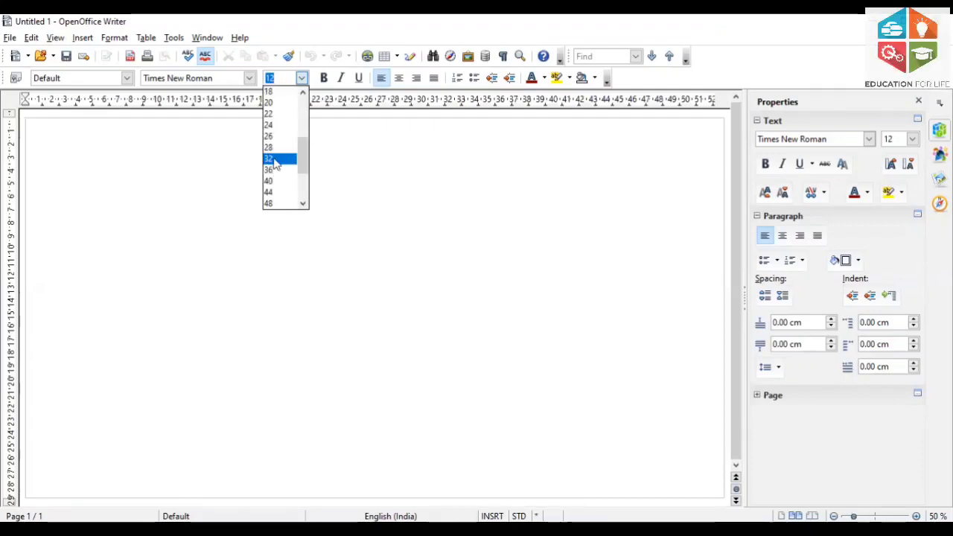
left_click(273, 159)
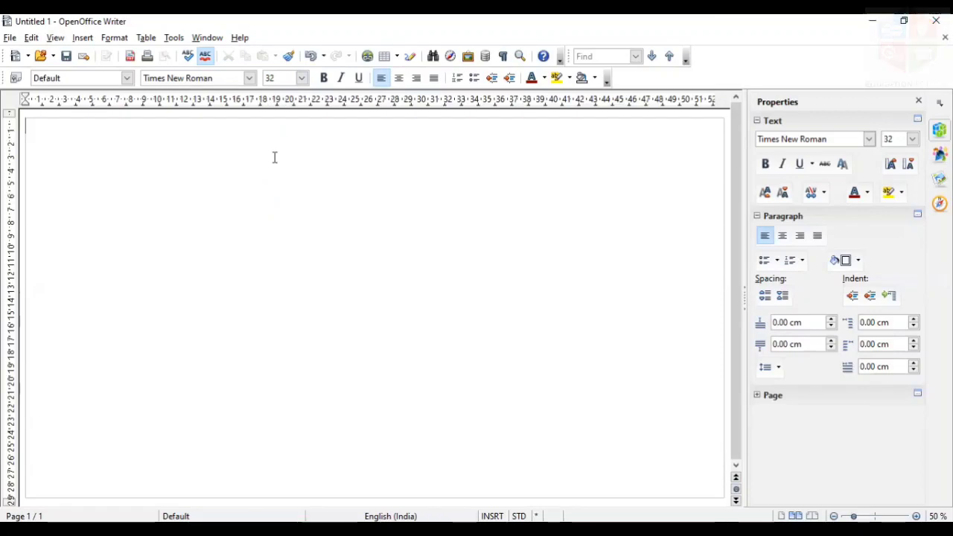
- Type 'Unit 1' and 'Digital Documentation' as two separate lines
type("unit 1")
key("Return")
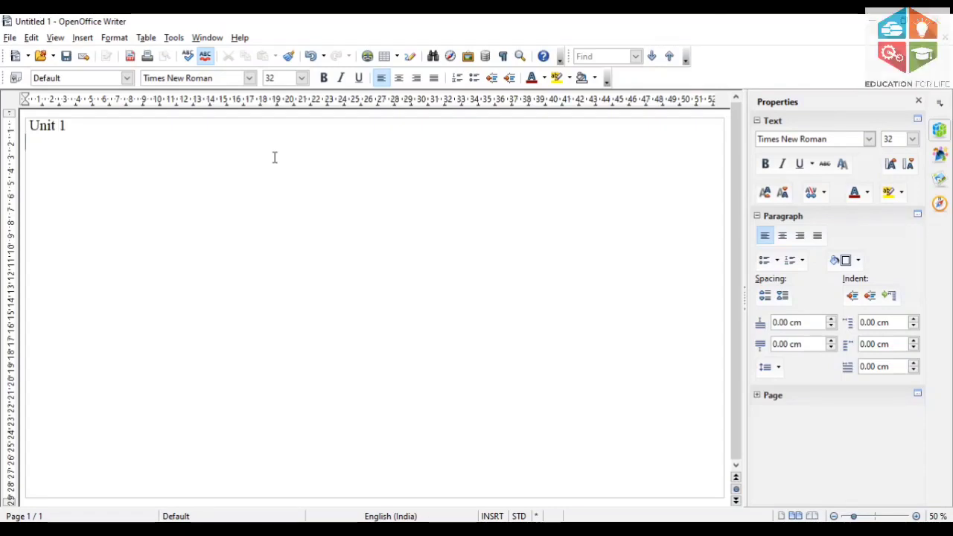
type("Digital")
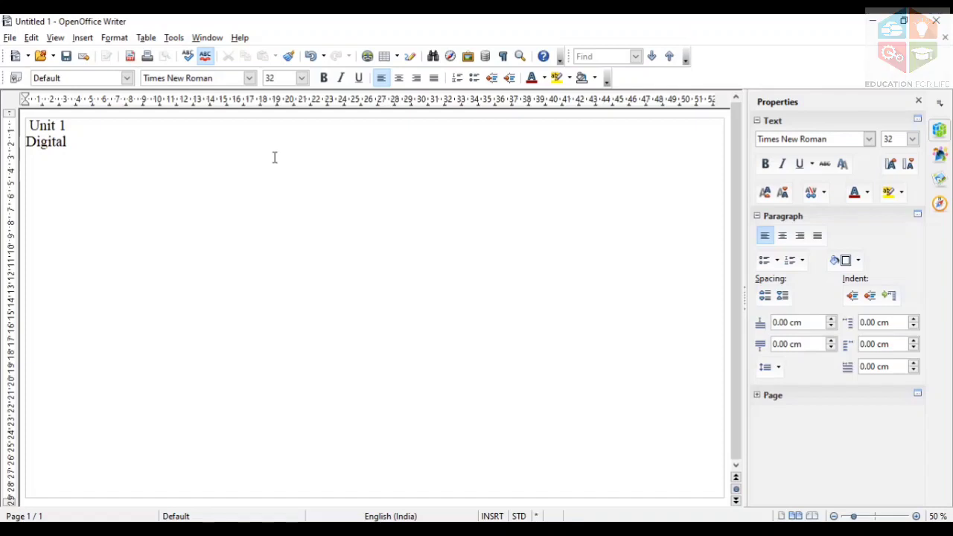
type(" Documentation")
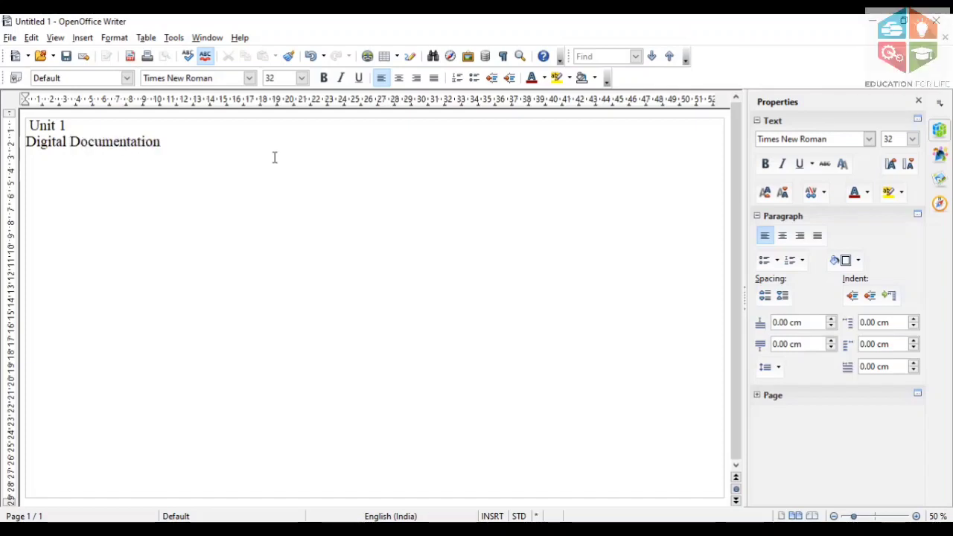
key("Return")
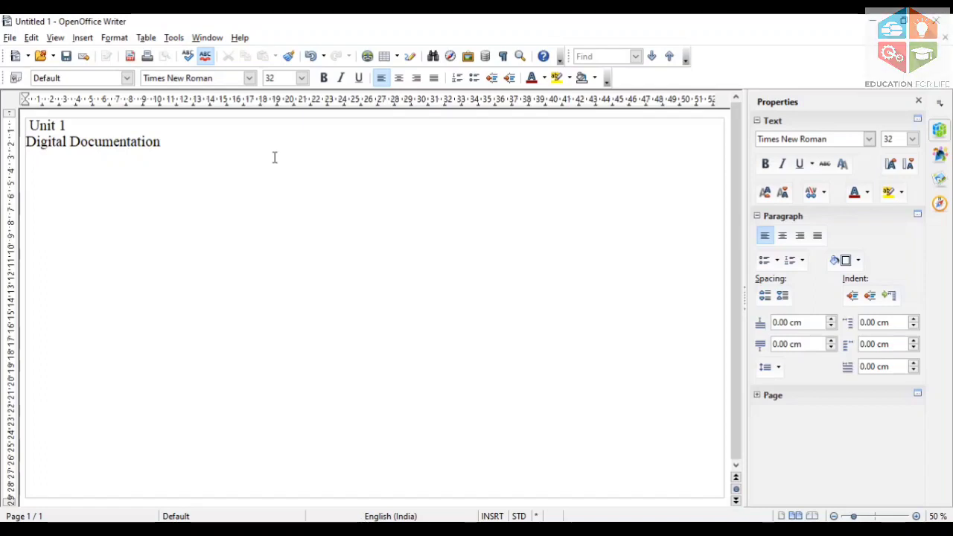
- Write 'Digital documentation is a method of converting the physical text to digital text'
type("Digital documentatiuon")
key("BackSpace")
key("BackSpace")
key("BackSpace")
type("on is a method")
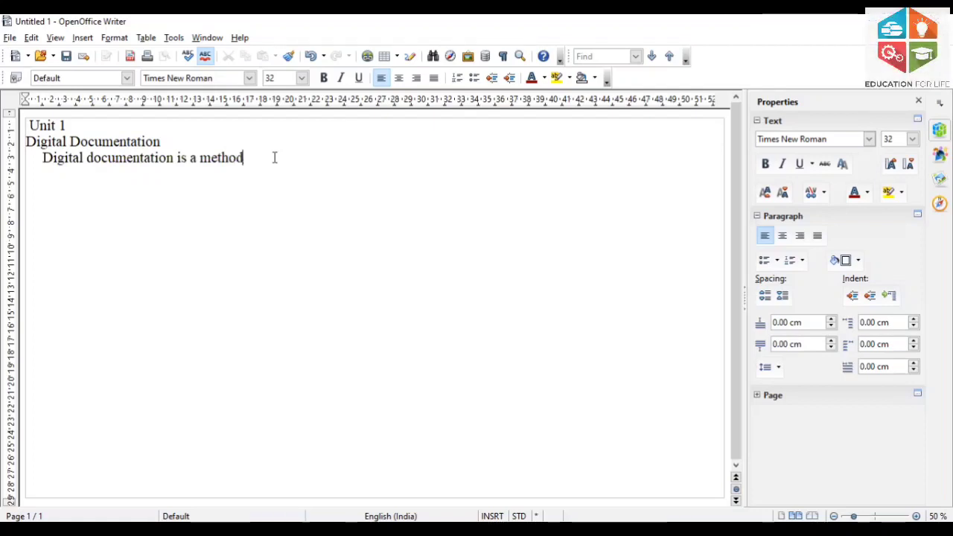
type(" of converting the physical text to digital text")
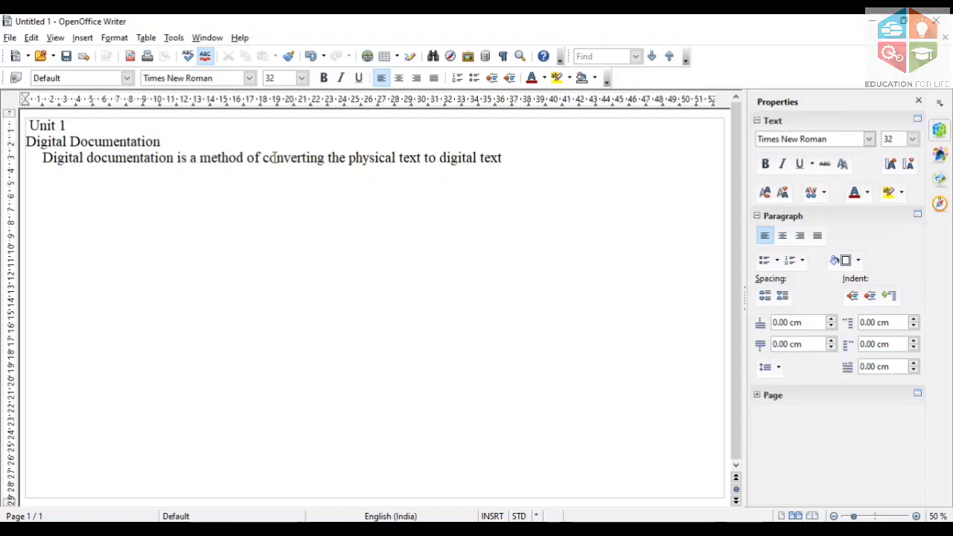
key("Return")
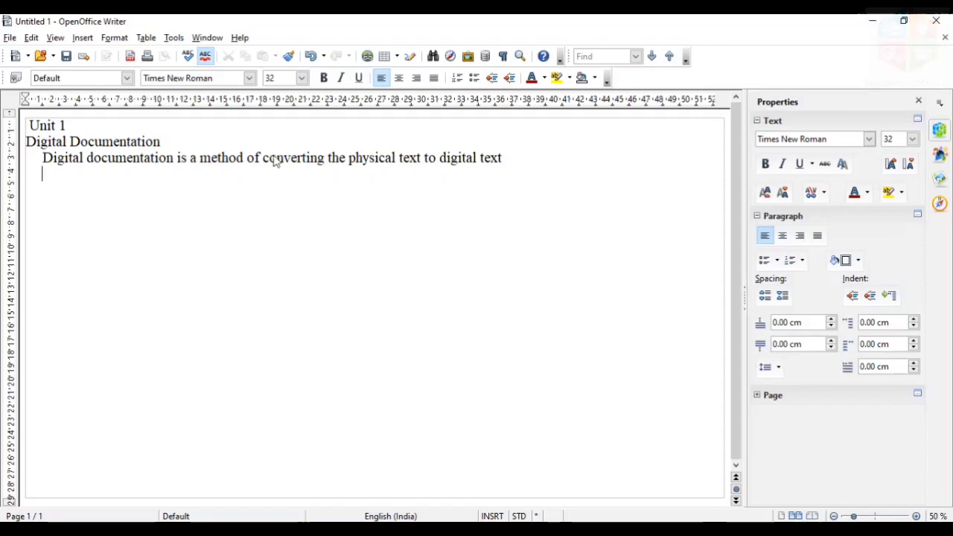
- Make a numbered list: color change, paragraph write, table, picture insert, then end numbering
left_click(457, 78)
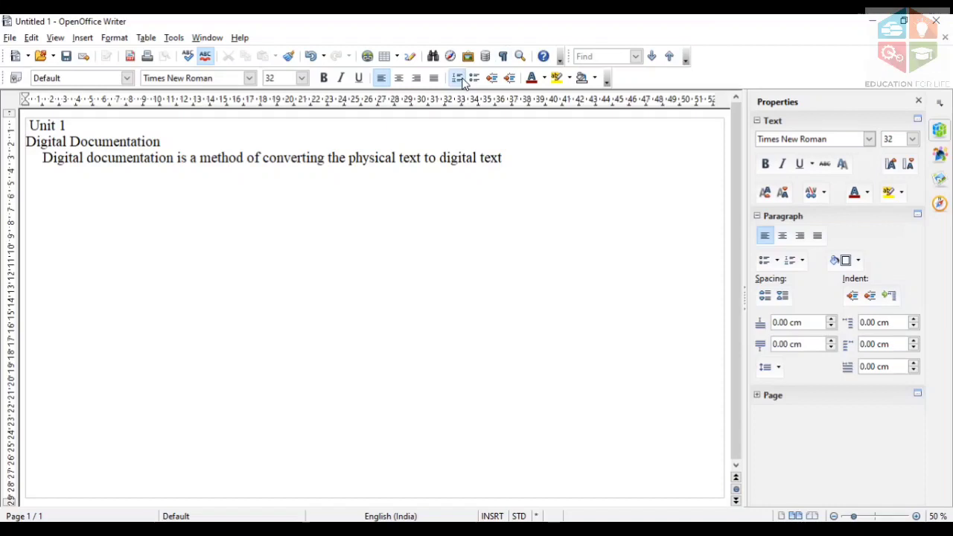
type("co")
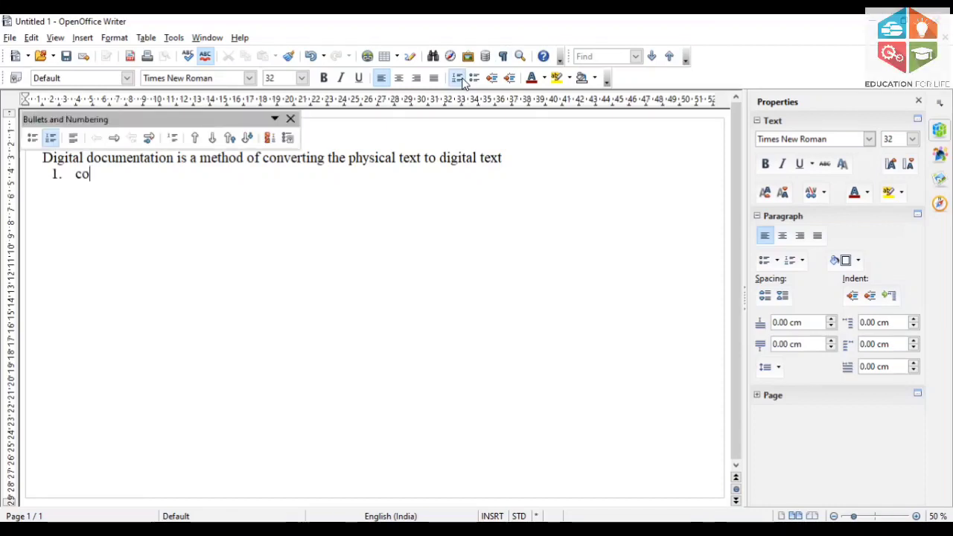
type("lor ch")
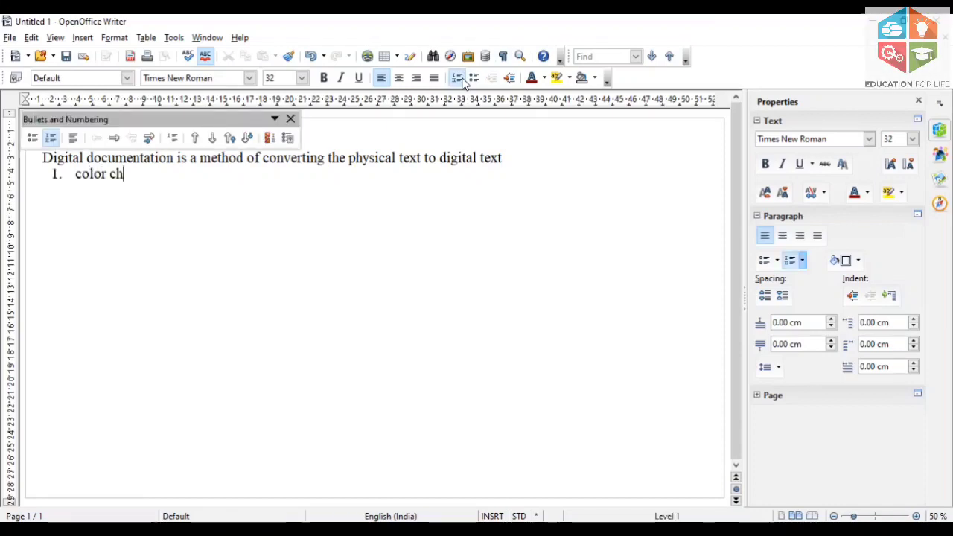
type("ange")
key("Return")
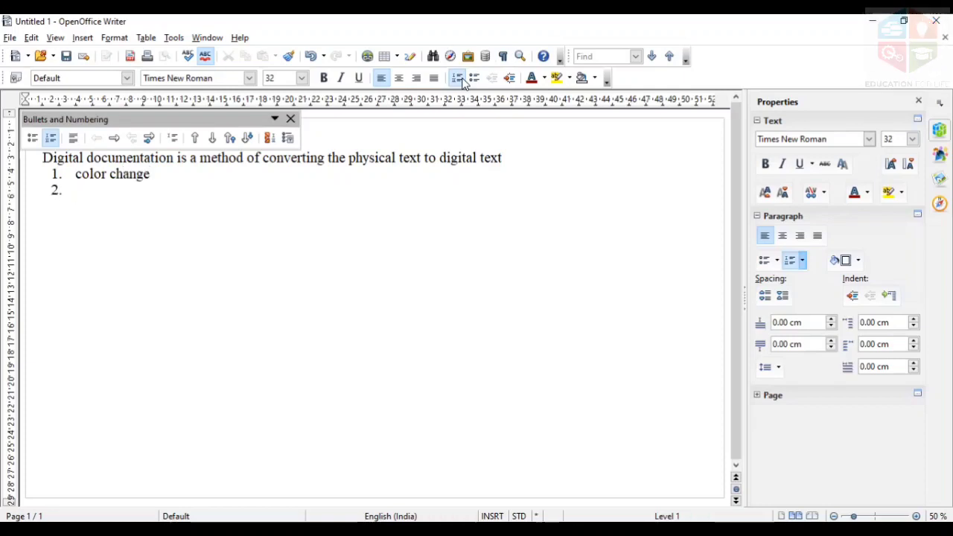
type("paragrap")
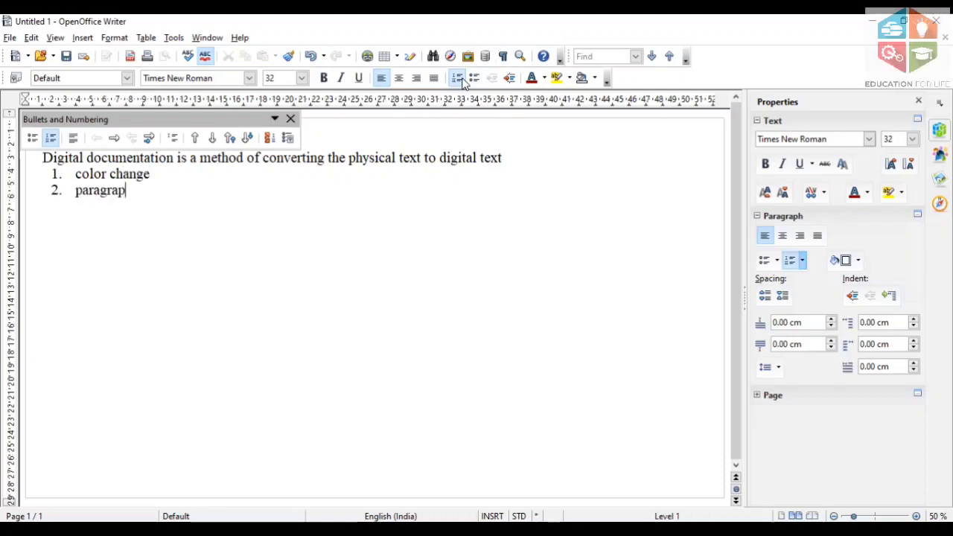
type("h w")
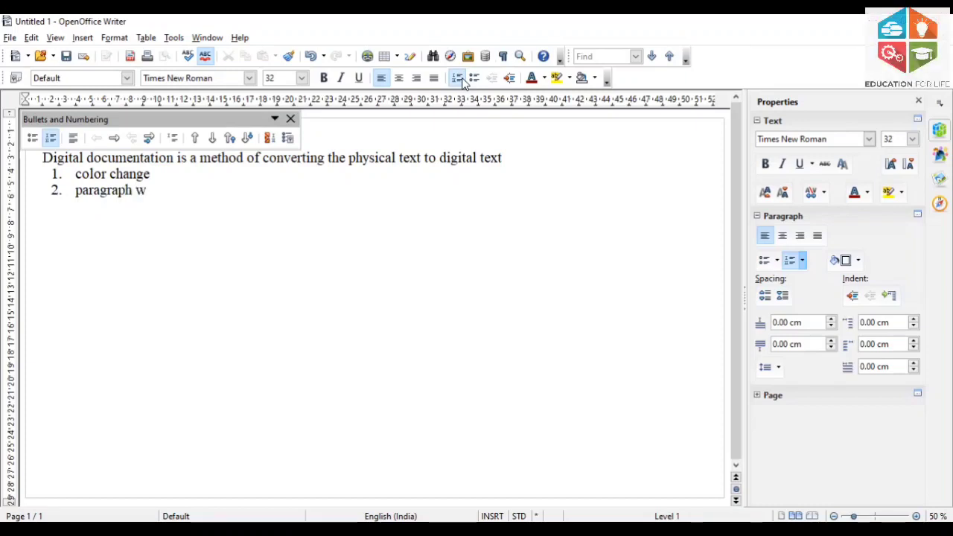
type("rite")
key("Return")
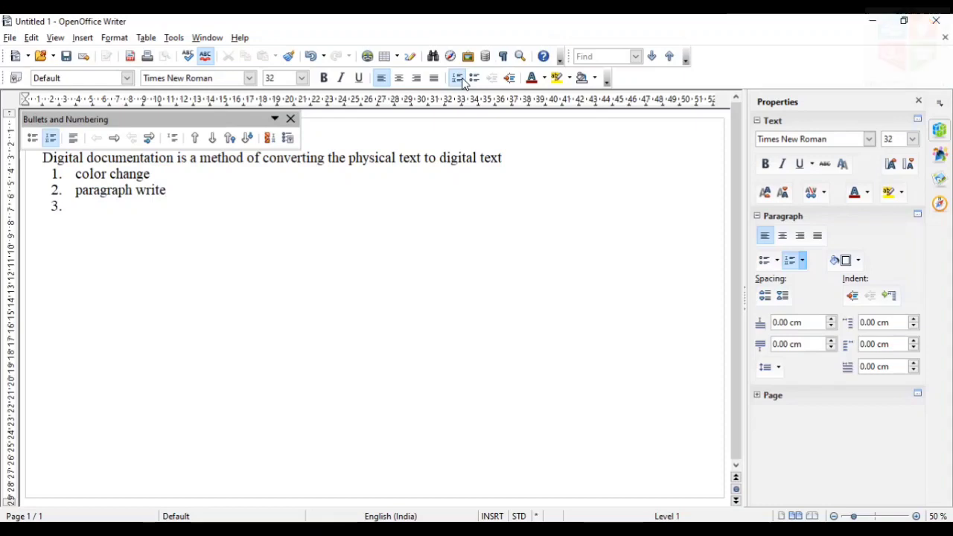
type("table")
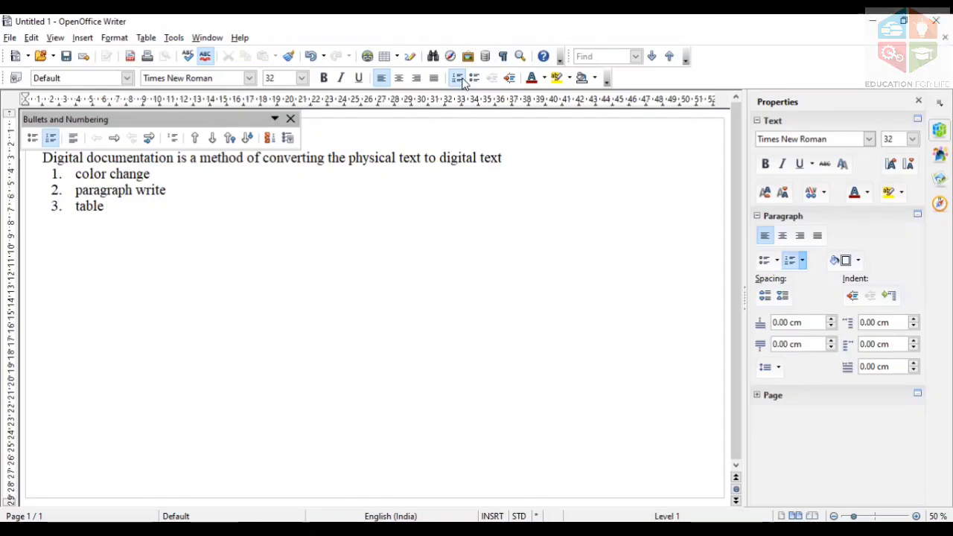
key("Return")
type("picture ")
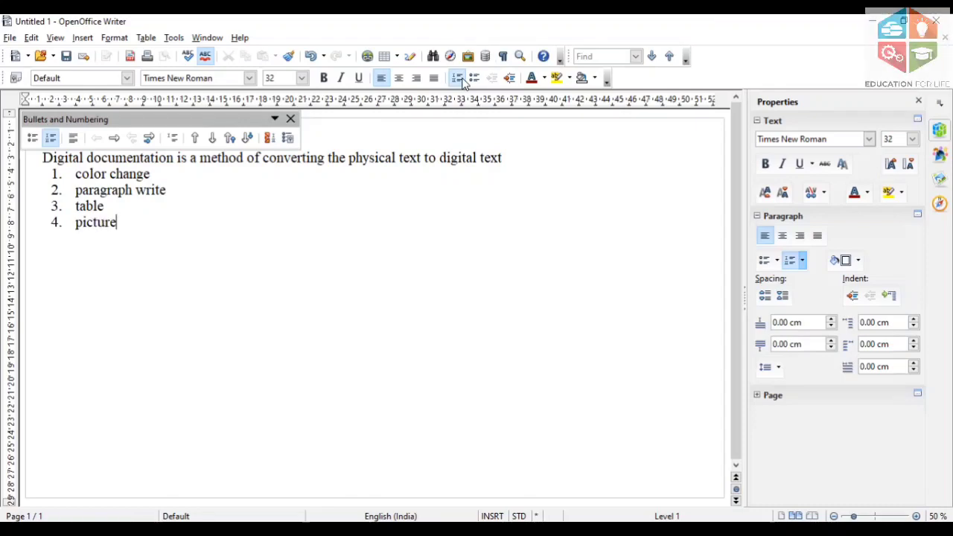
type("insert")
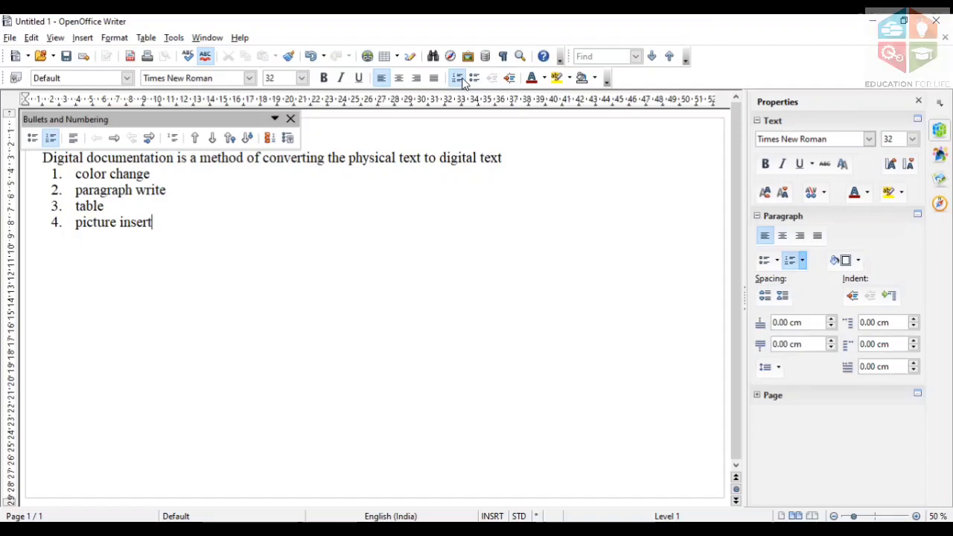
key("Return")
key("BackSpace")
left_click(460, 78)
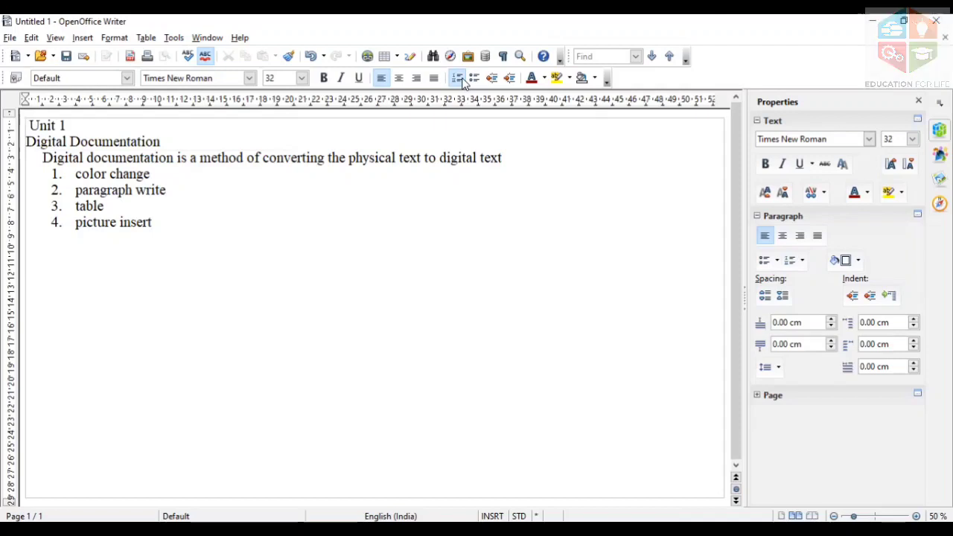
- Add a 'Style' line and the indented definition 'A style is predefined combination of various formatting feature'
type("Style")
key("Return")
type("a")
key("BackSpace")
key("BackSpace")
key("Tab")
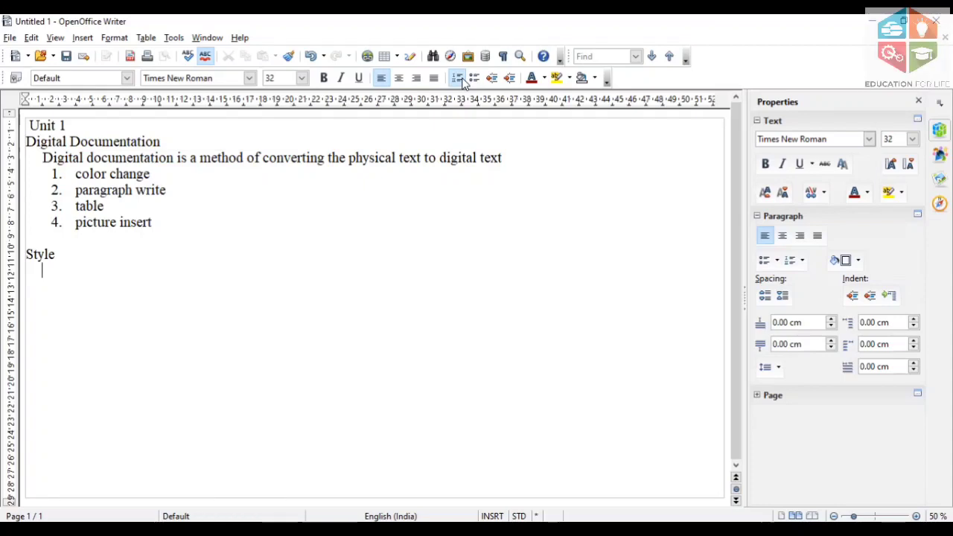
type("A ")
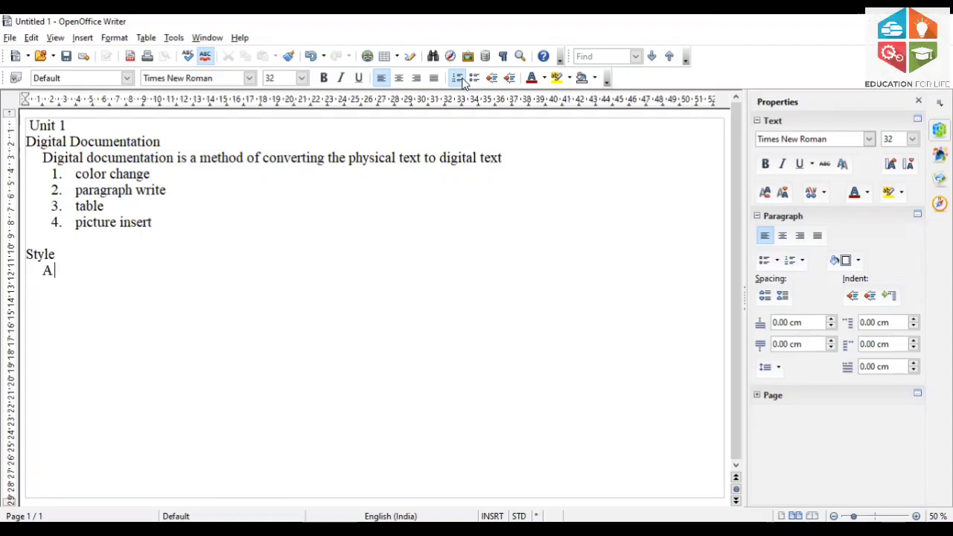
type("style ")
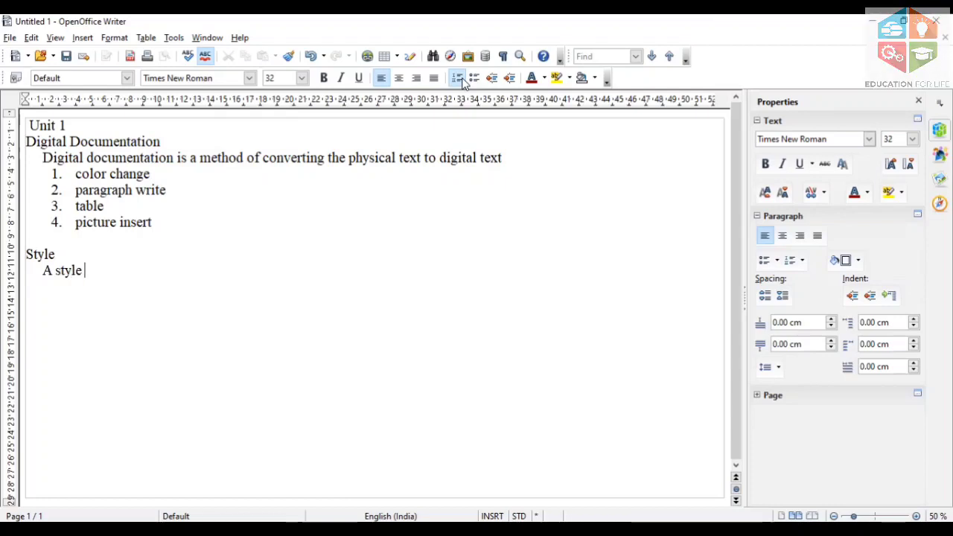
type("is ")
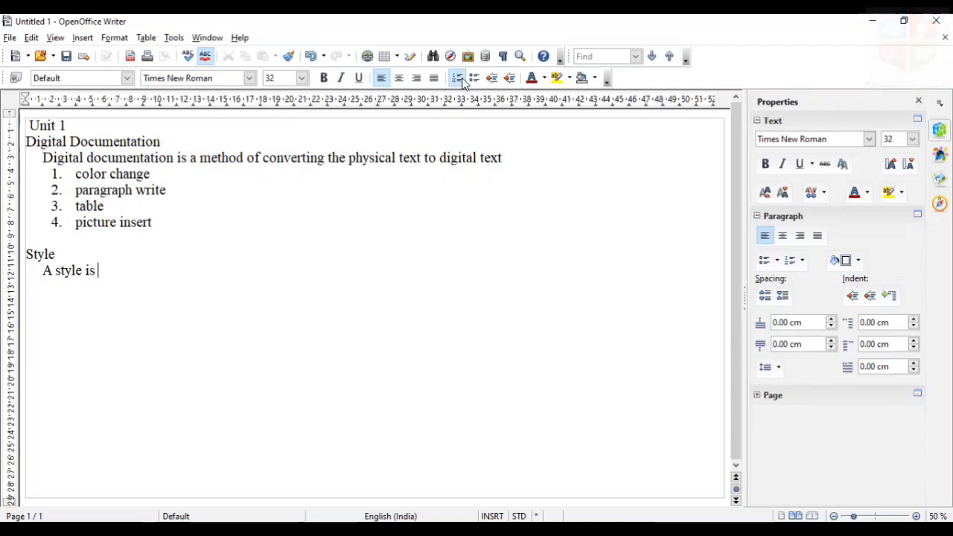
type("predef")
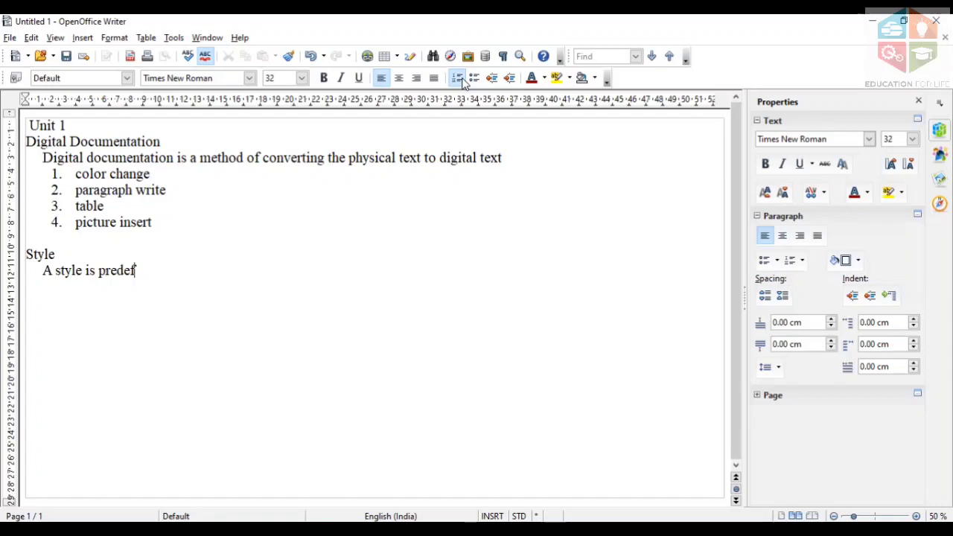
type("ined combin")
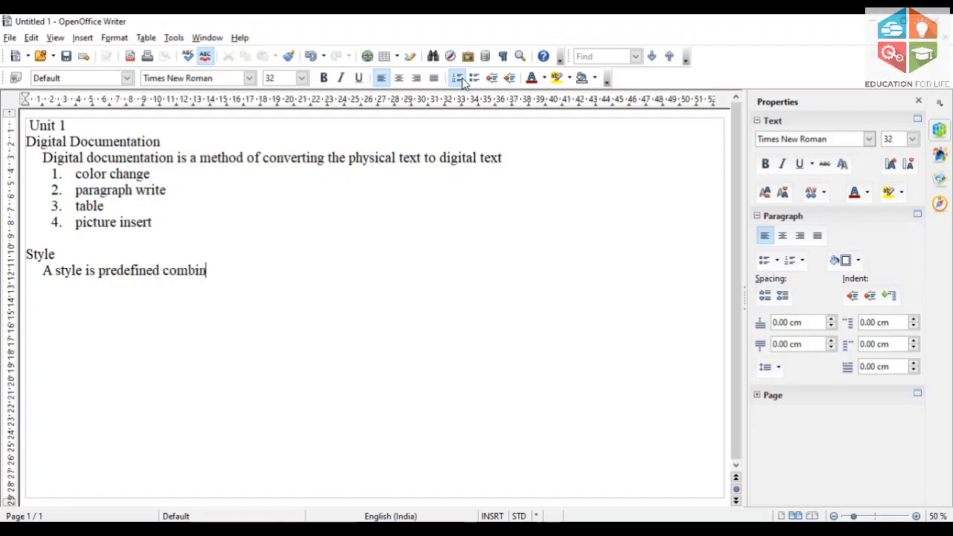
type("ation")
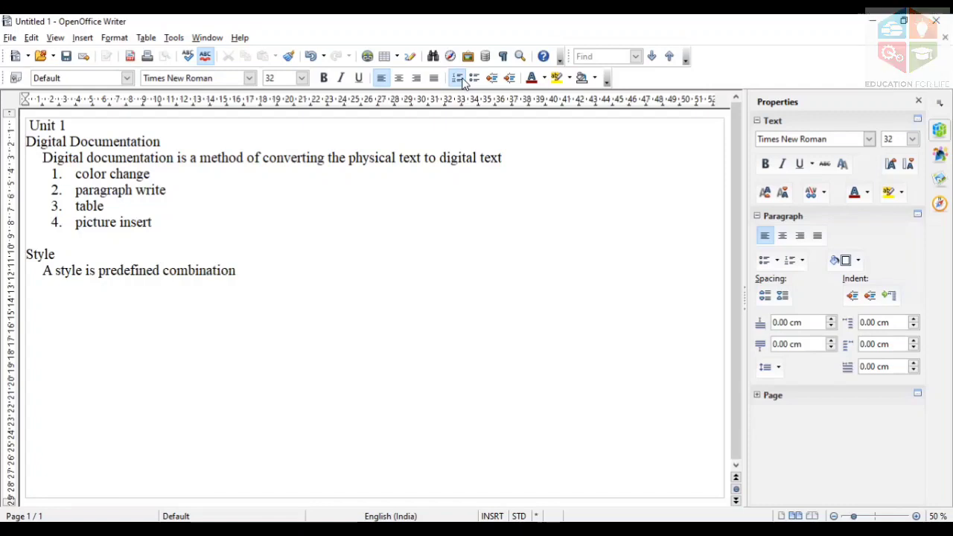
type(" of v")
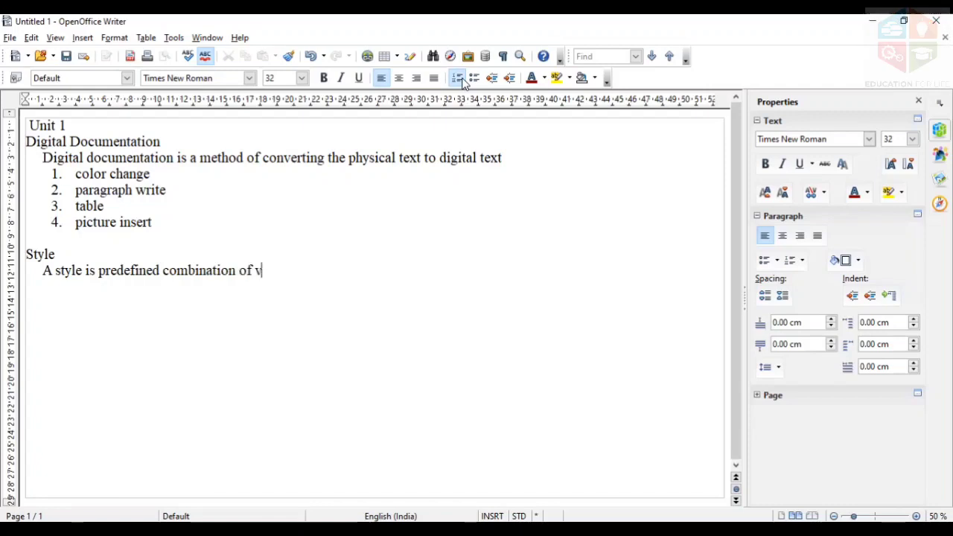
type("arious ")
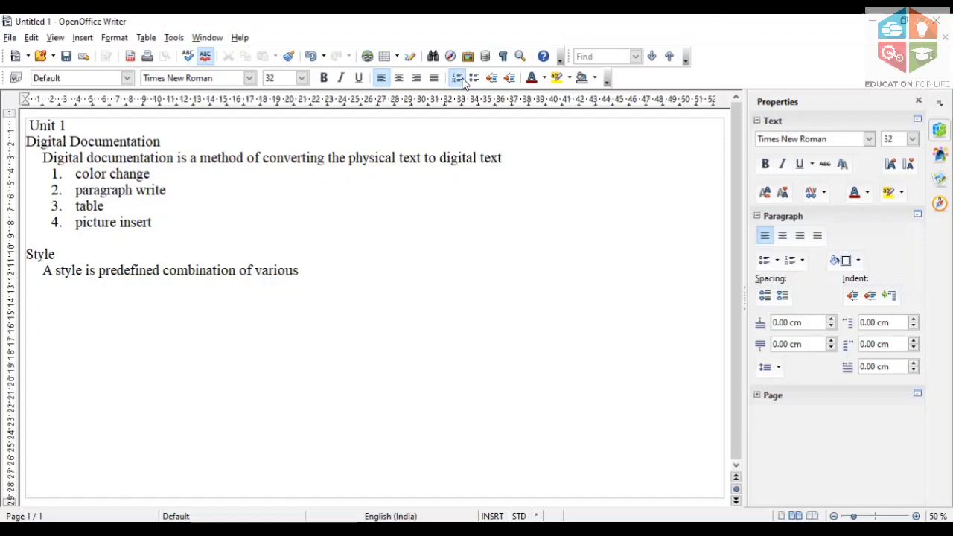
type("formatt")
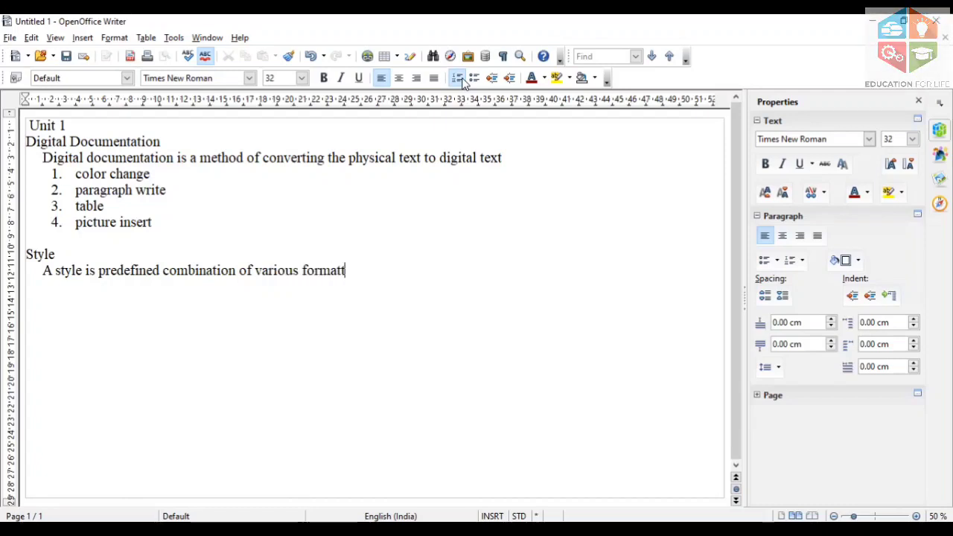
type("ing feature")
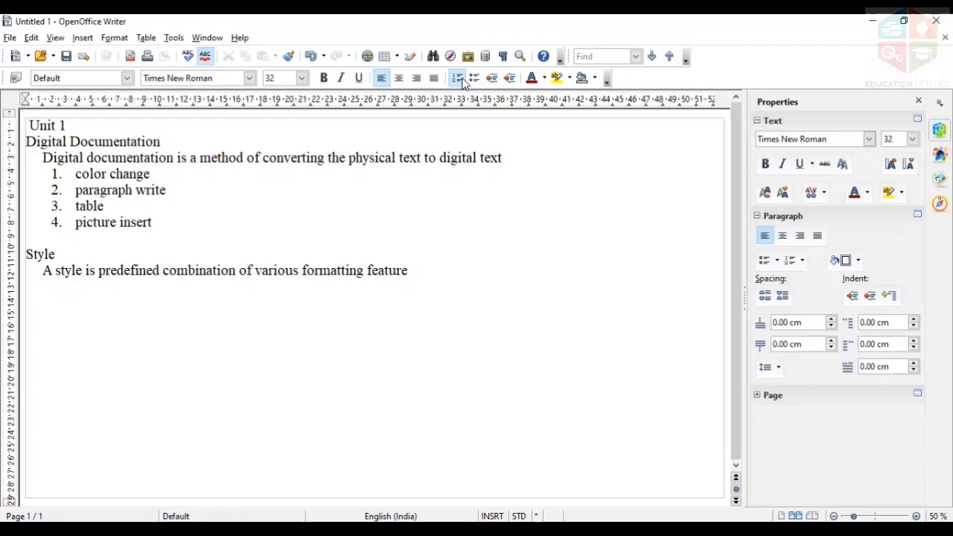
- Add the line 'apply it to' followed by an indented empty line
type("apply i")
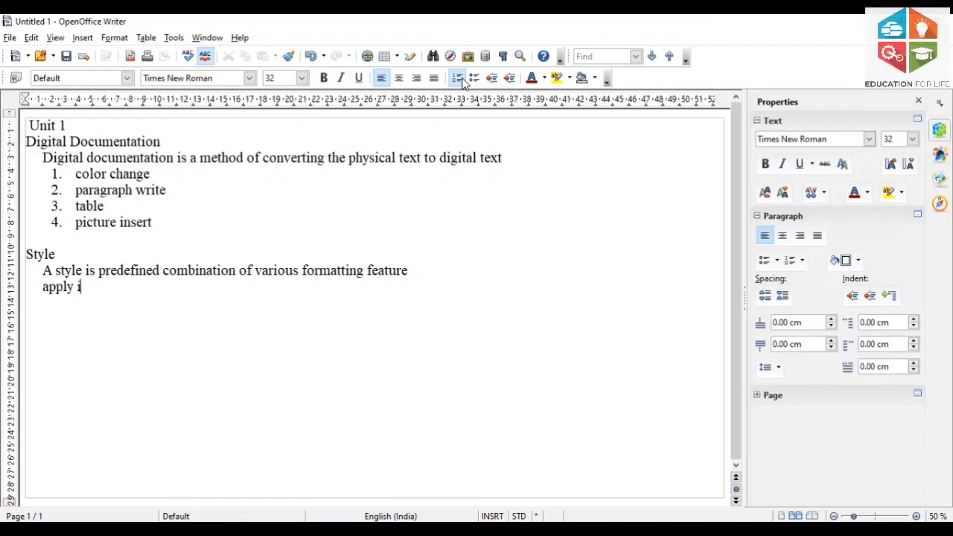
type("t to")
key("Return")
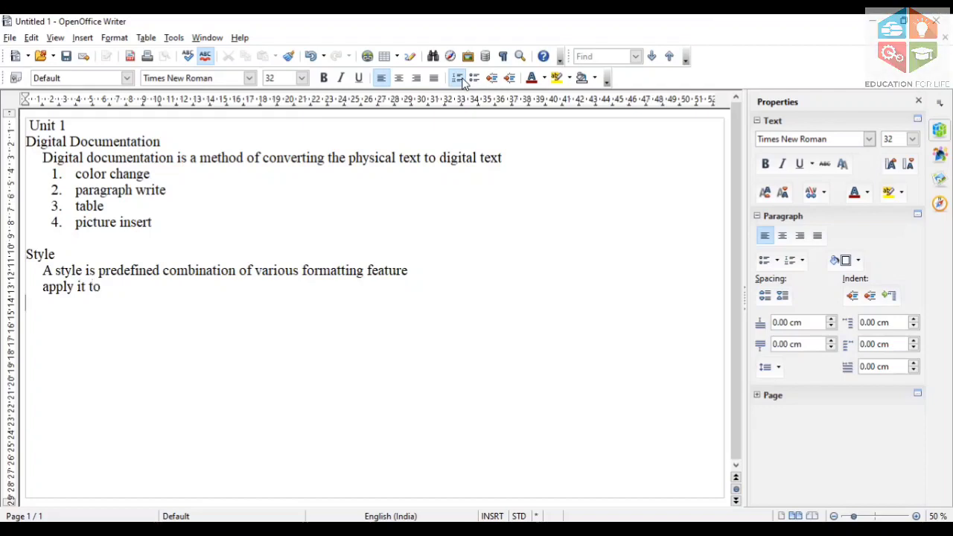
key("Tab")
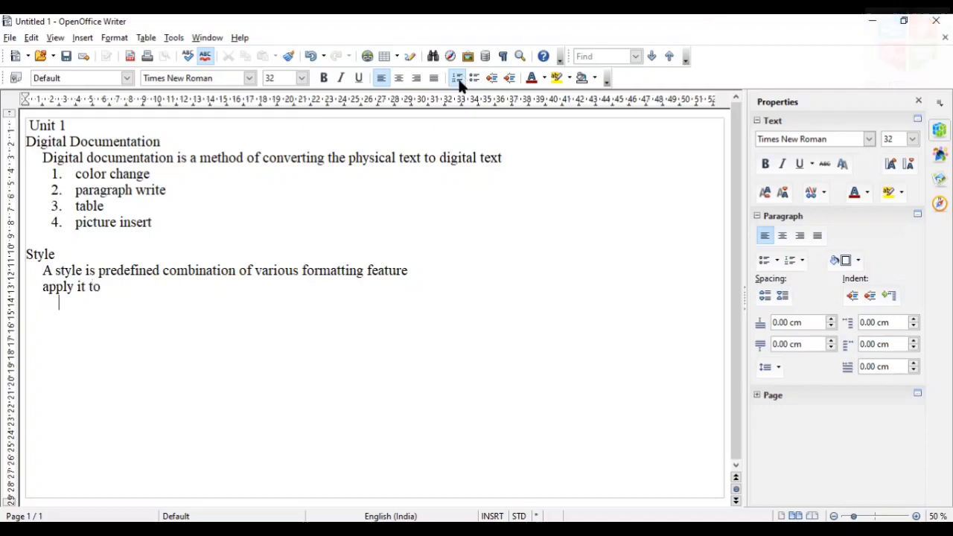
- Enter page, text and frame as a three-item numbered list
left_click(457, 79)
type("page")
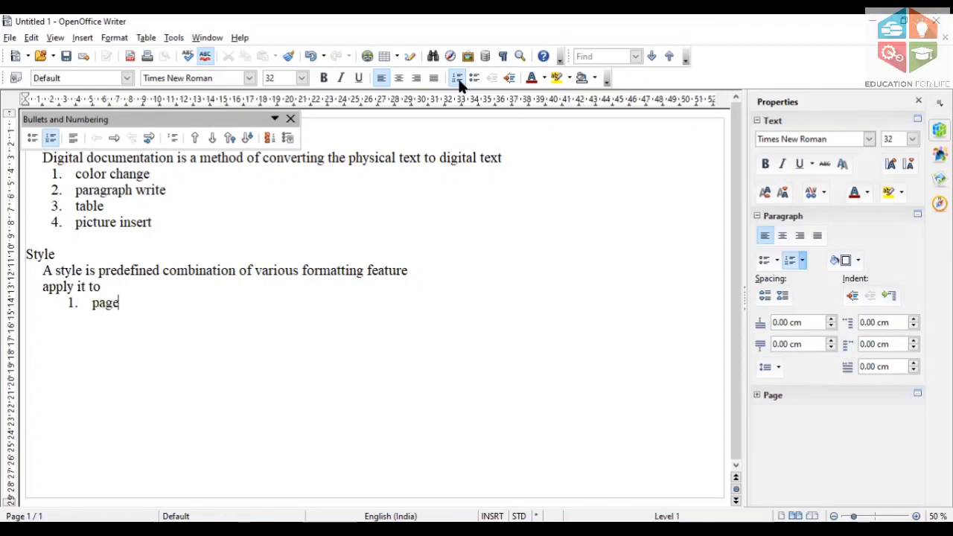
key("Return")
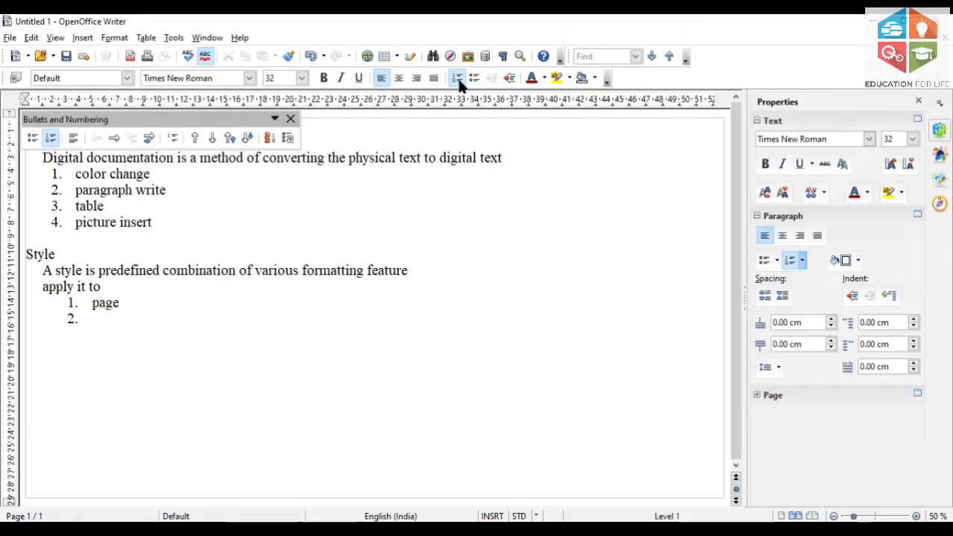
type("text")
key("Return")
type("frame")
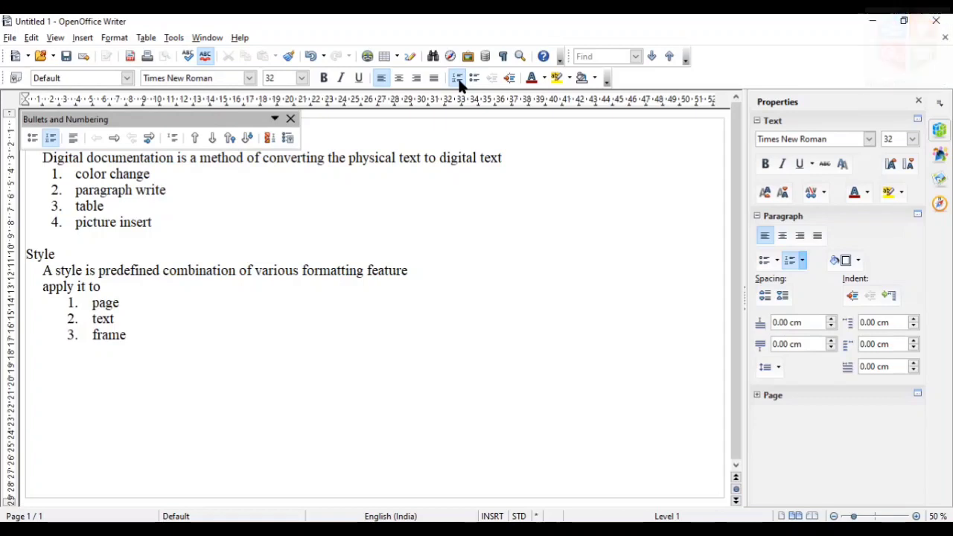
key("Return")
key("Return")
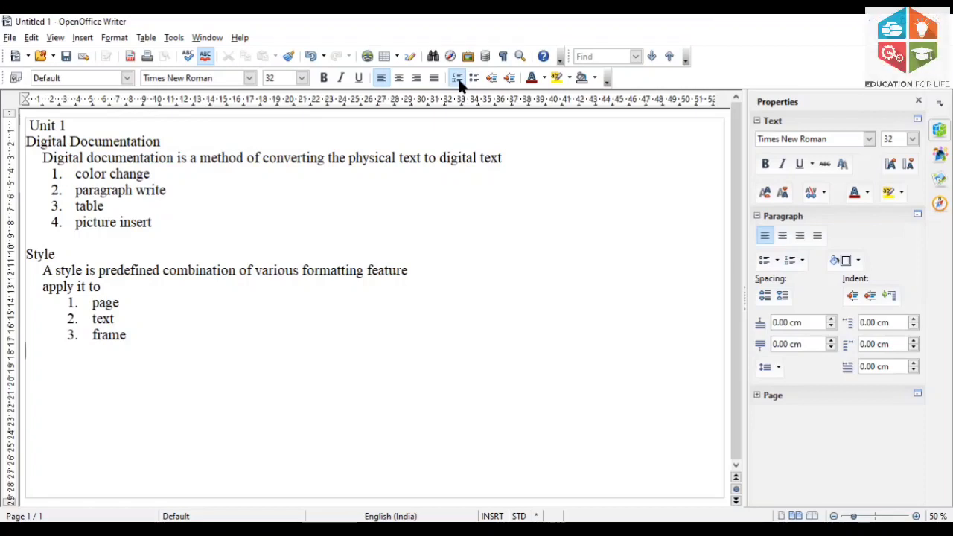
- Type 'Page style' and an indented 'Paragraph style' line
type("Page style")
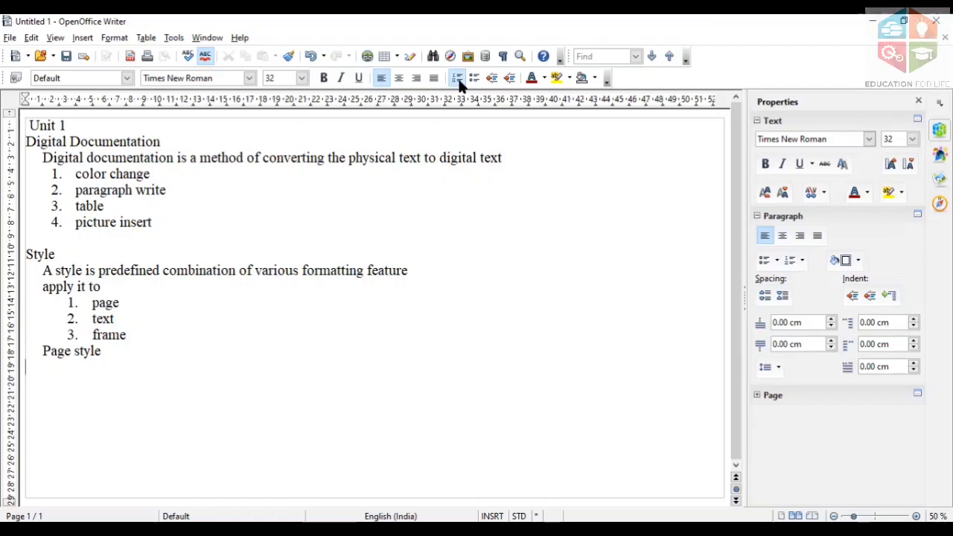
key("Return")
type("Pa")
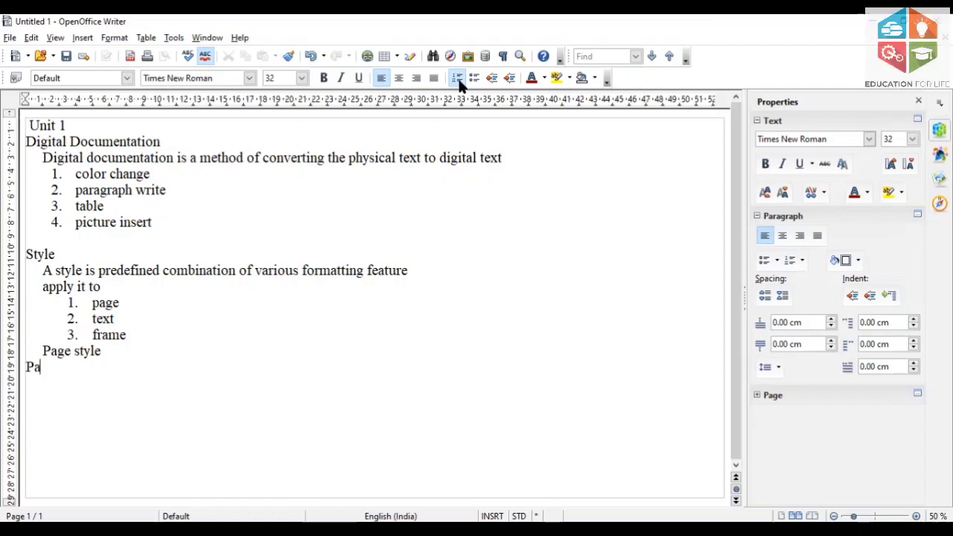
type("ragrap")
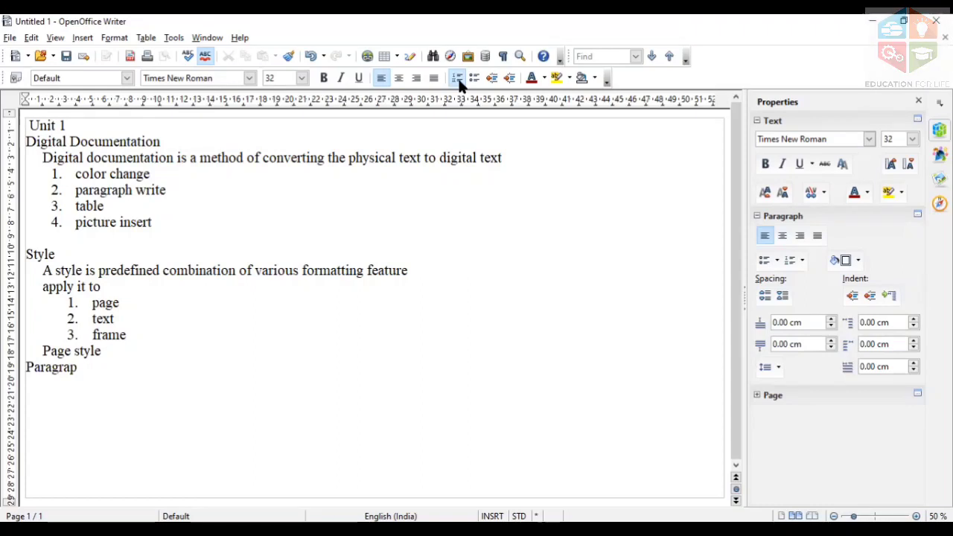
type("h st")
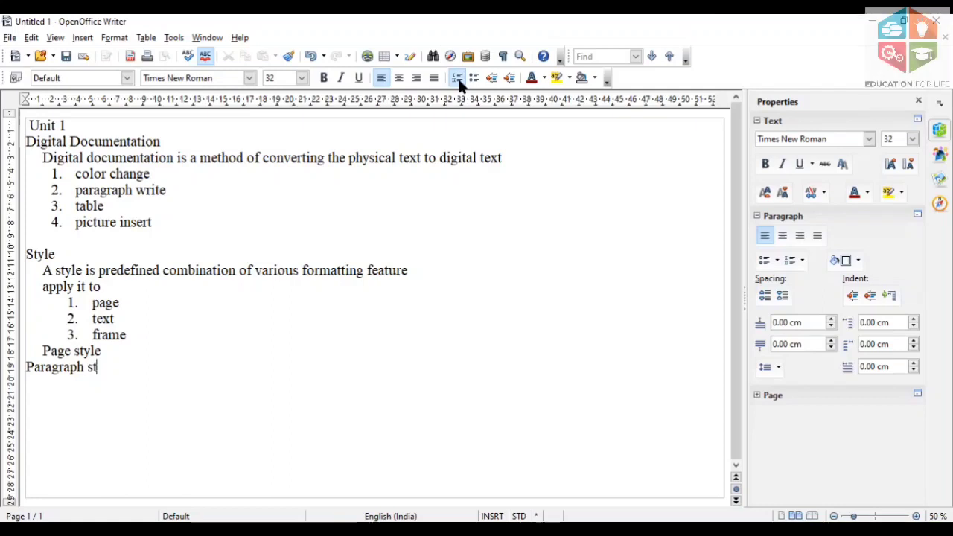
type("yle")
key("BackSpace")
key("BackSpace")
type("le")
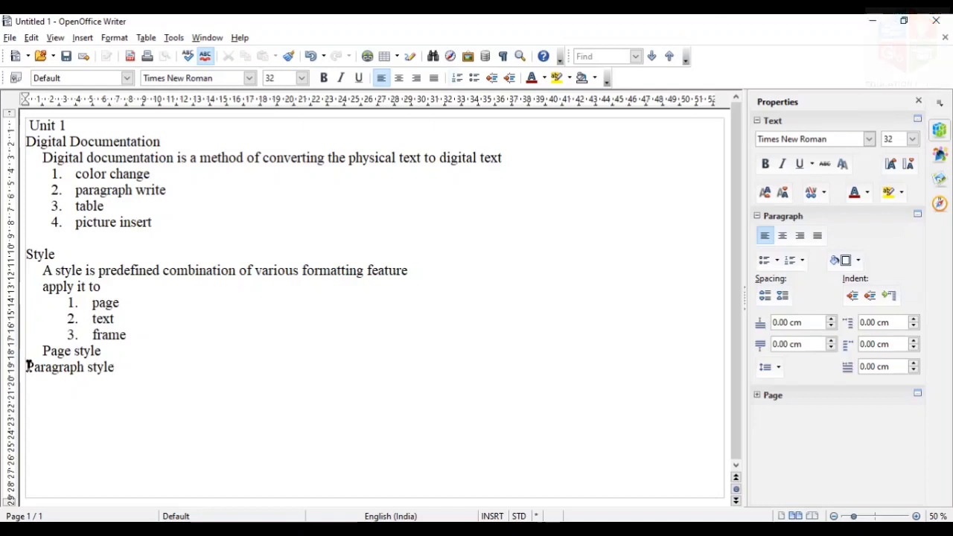
key("Tab")
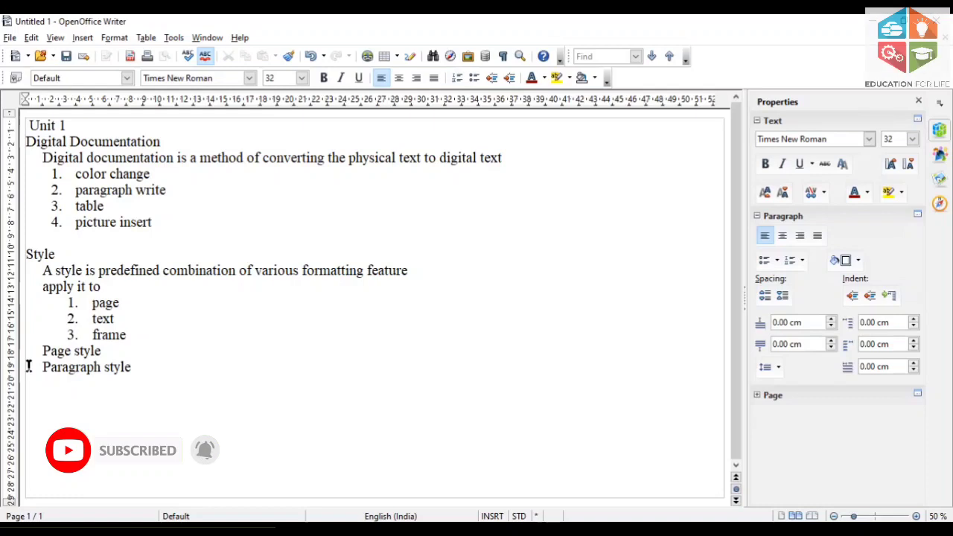
key("Right")
key("Right")
key("Right")
key("Right")
key("Right")
key("Right")
key("Right")
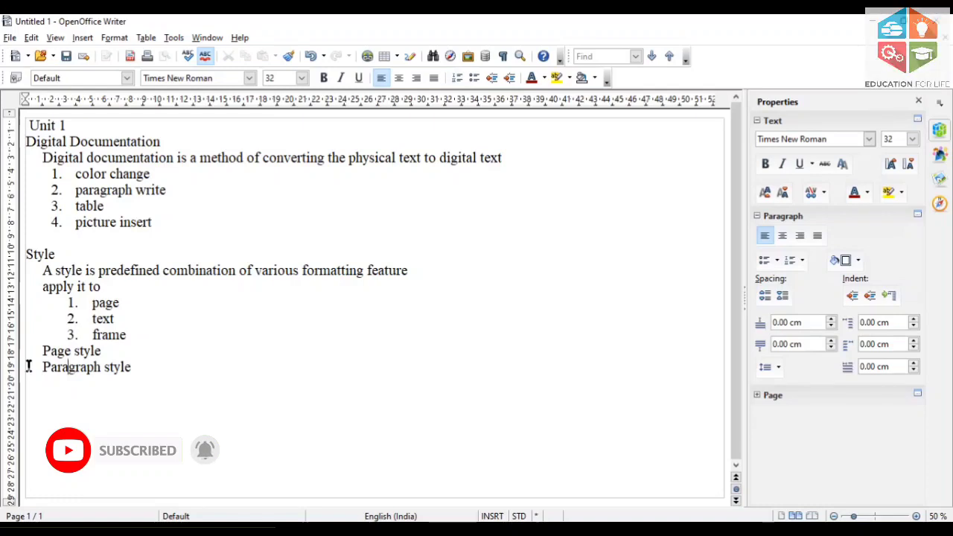
key("End")
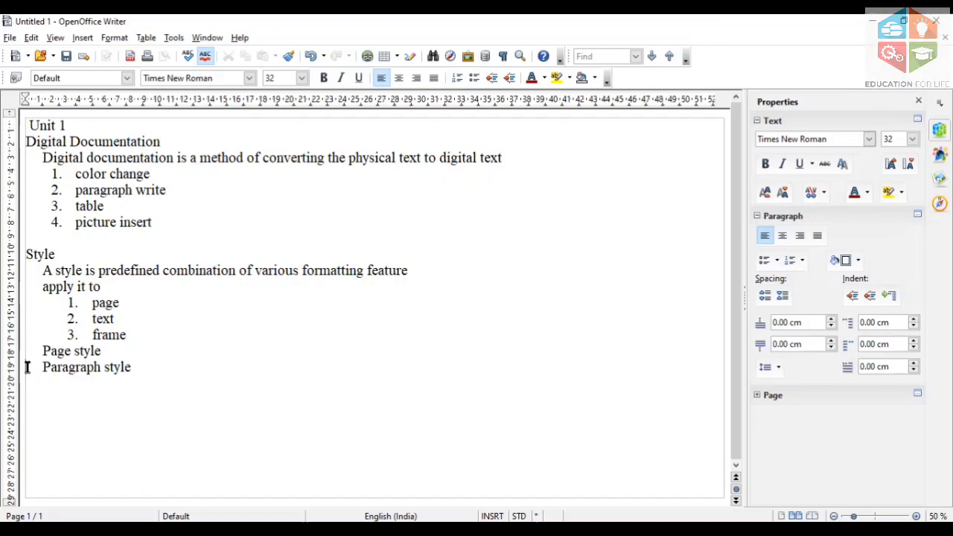
key("Tab")
- List character, frame, numbering, cell and graphic style, then start 'presentaion style'
type("character style")
key("Return")
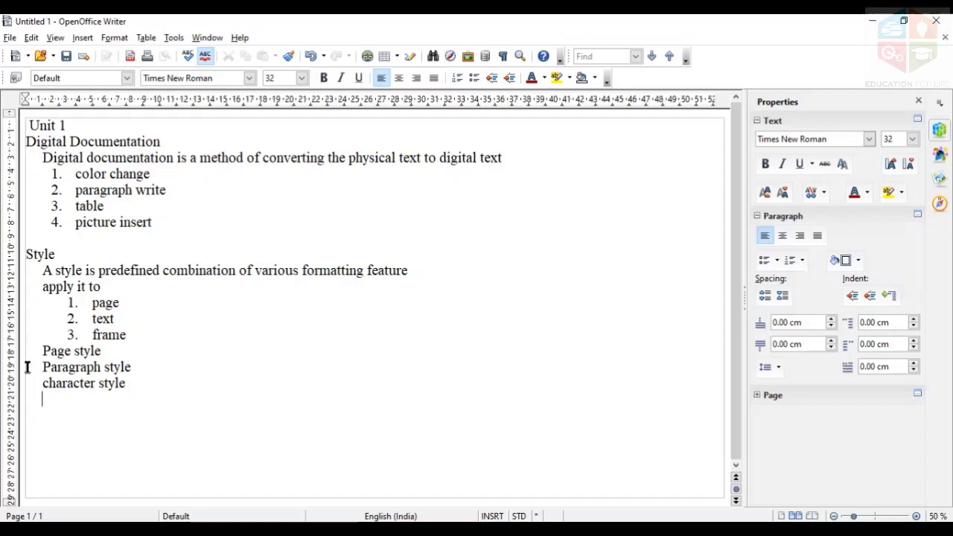
type("frame style")
key("Return")
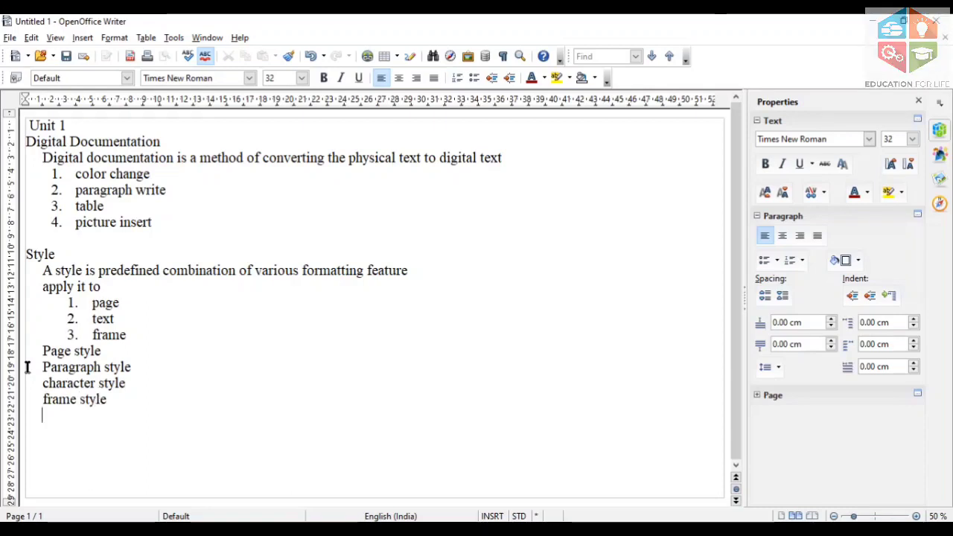
type("numbering style")
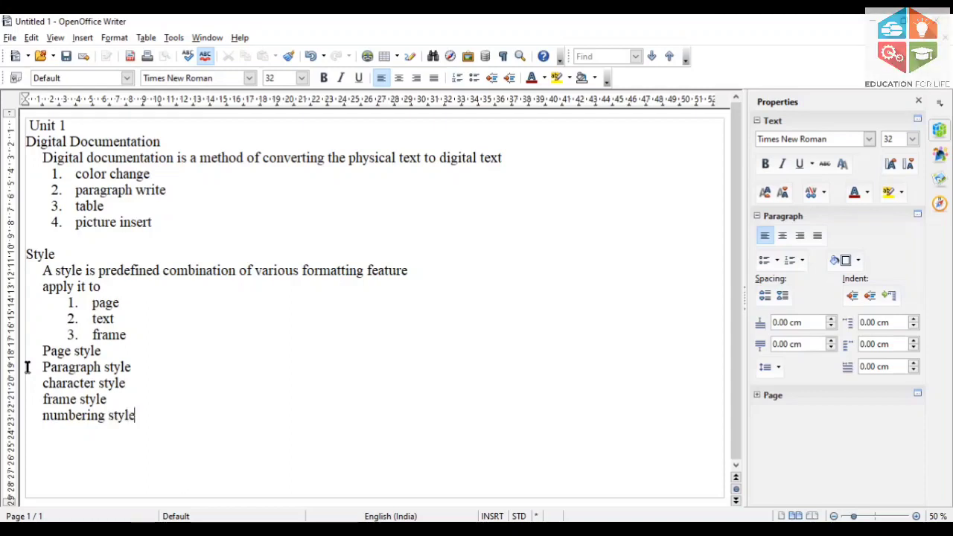
key("Return")
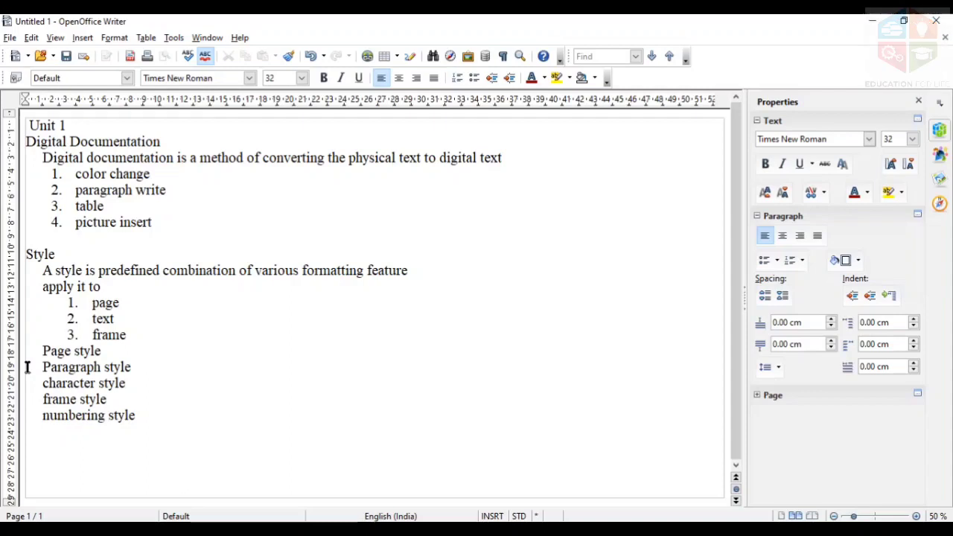
type("cell s")
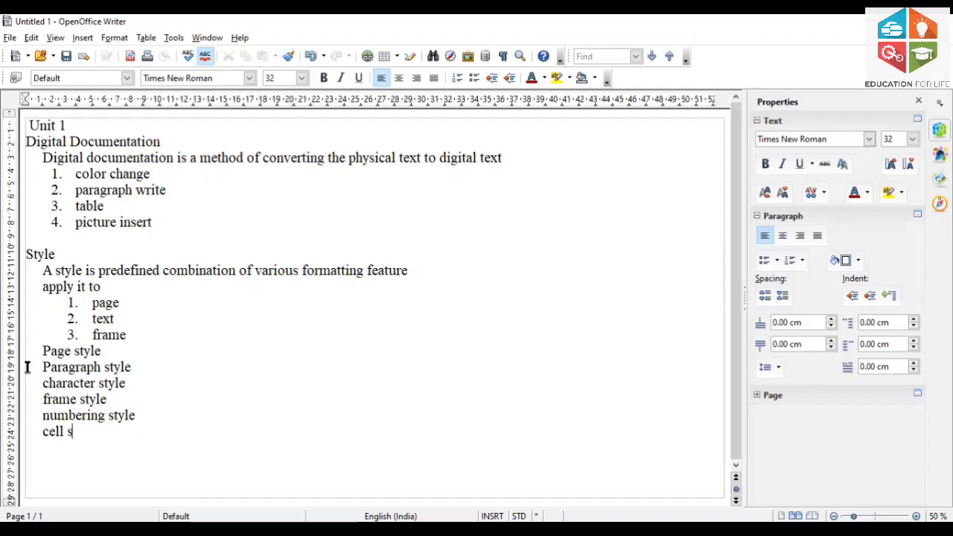
type("tyle")
key("Return")
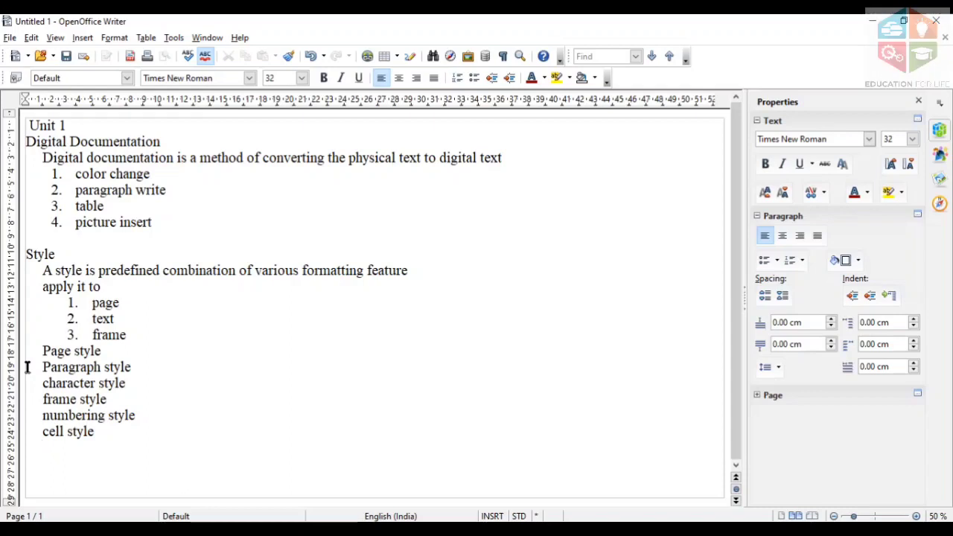
type("graphic style")
key("Return")
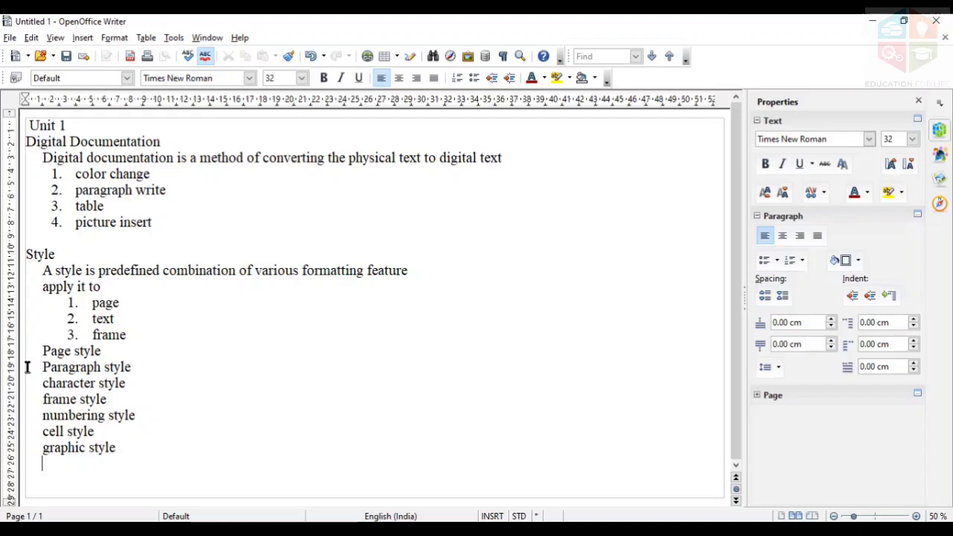
type("prese")
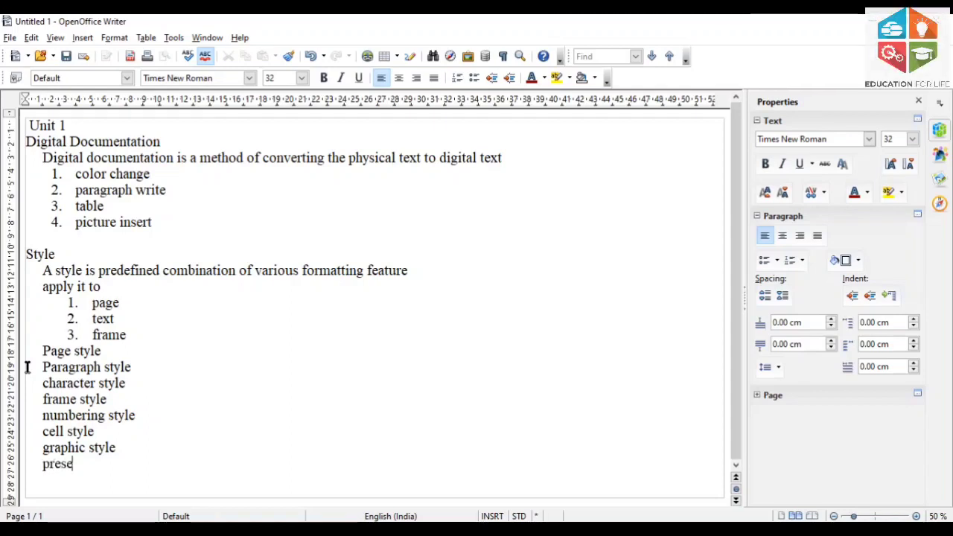
type("ntaion style")
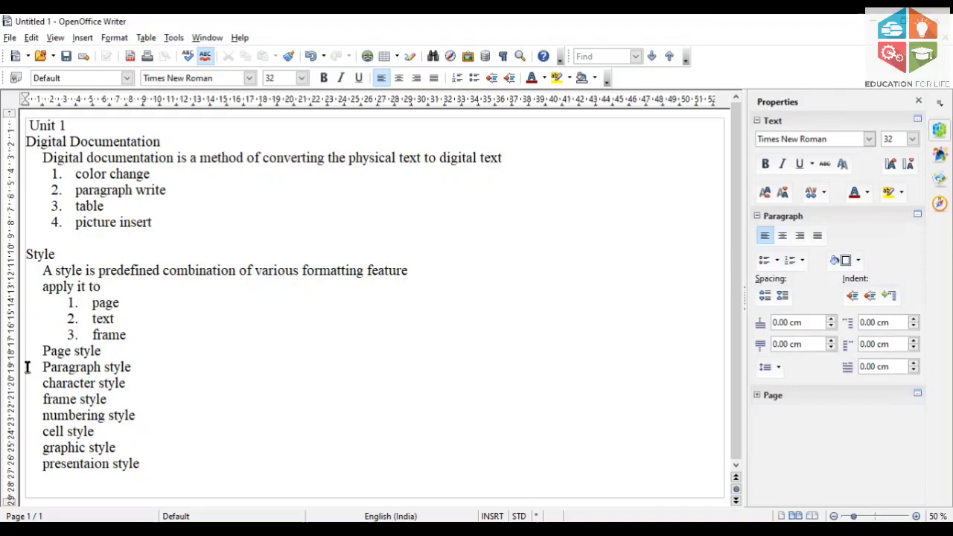
- Describe Page style as '-margins, borders, header and footer and backgrounds'
left_click(111, 353)
type("-")
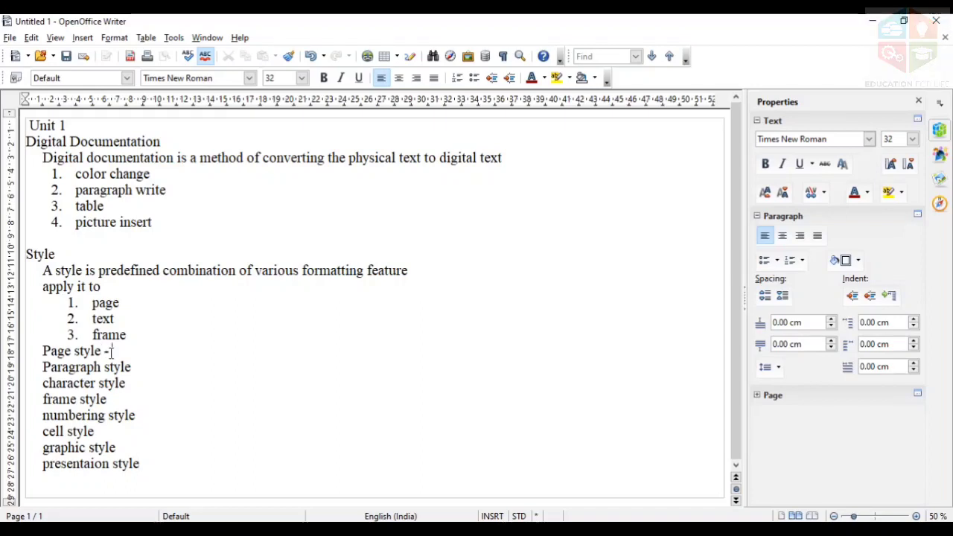
type("margins, borders")
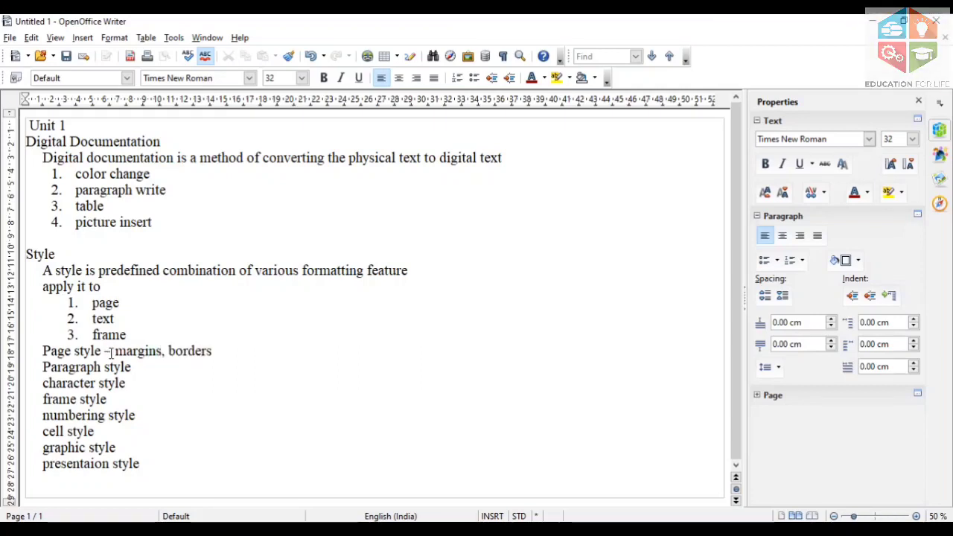
type(",")
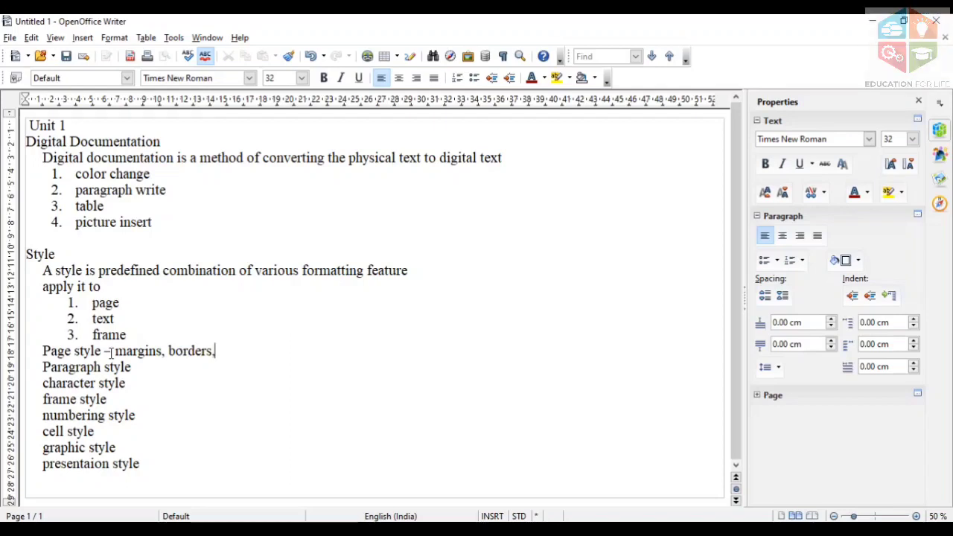
type(" hearder and footer and")
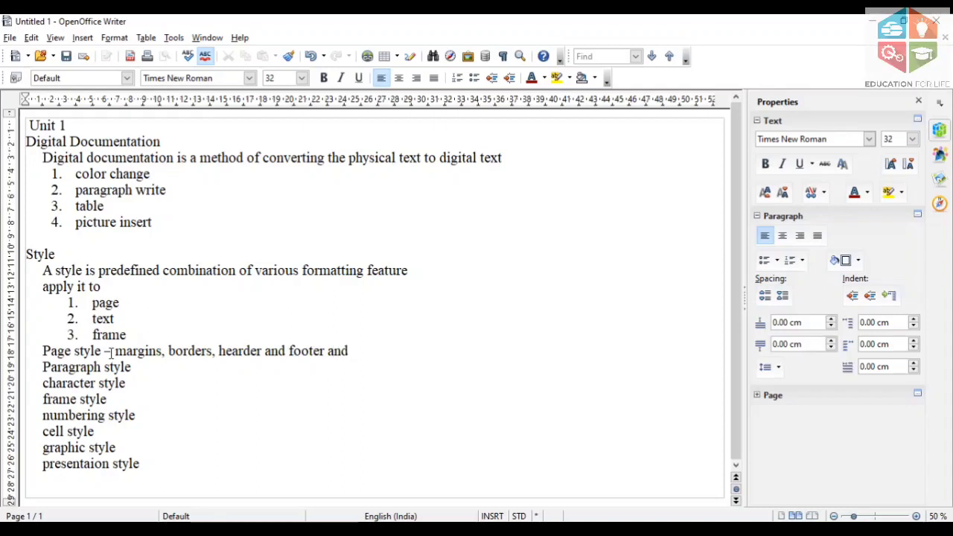
type("backgrouds")
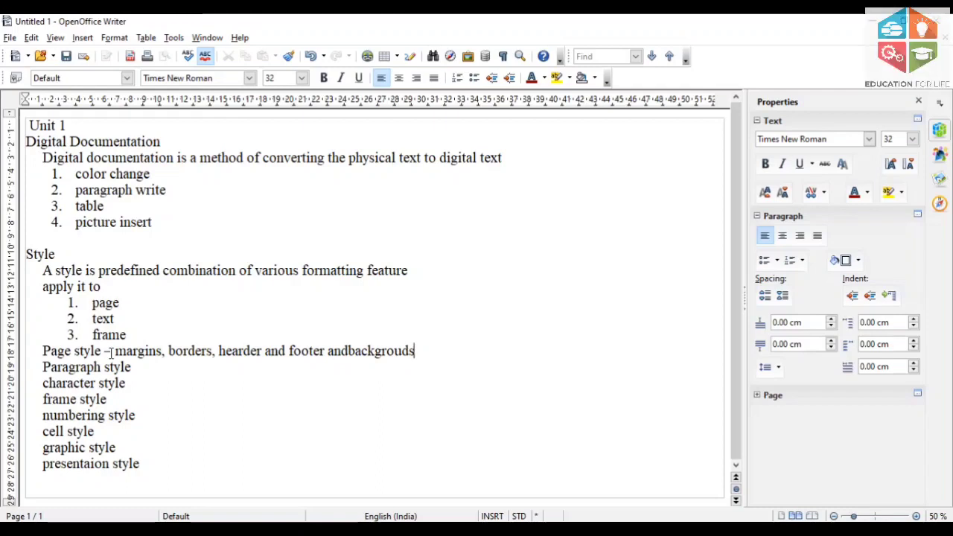
key("Left")
key("Left")
type("n")
- Describe Paragraph style as text alignment, tab steps, line spacing, borders and character formatting
key("Down")
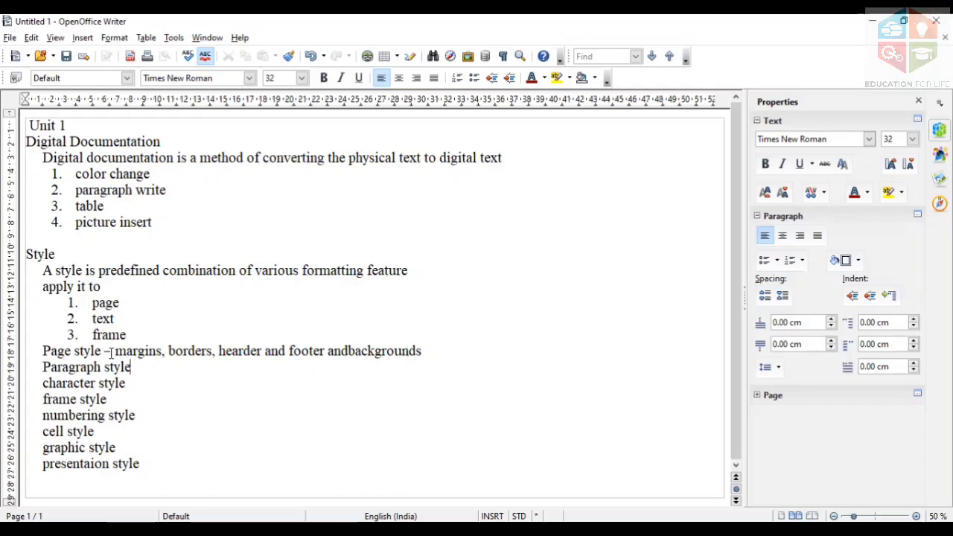
type("-")
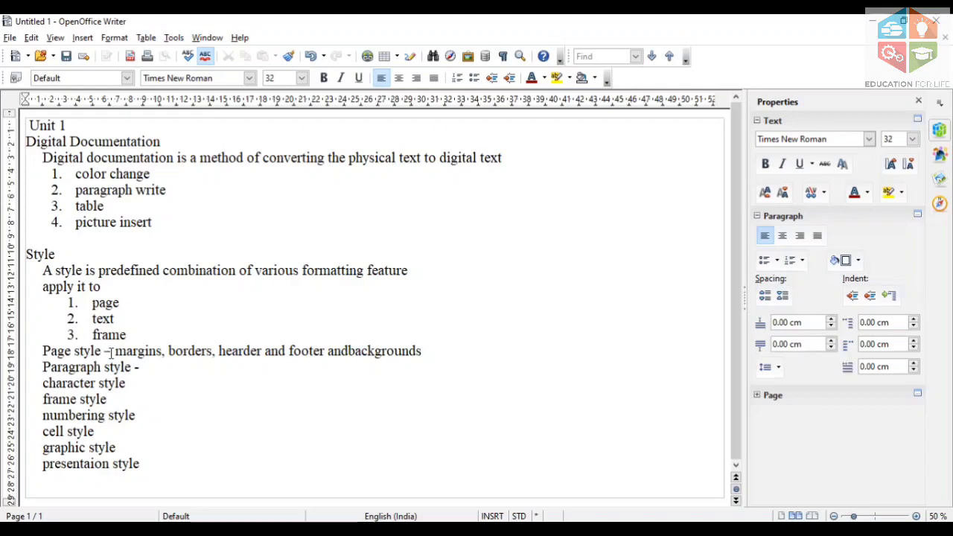
type("text alignment")
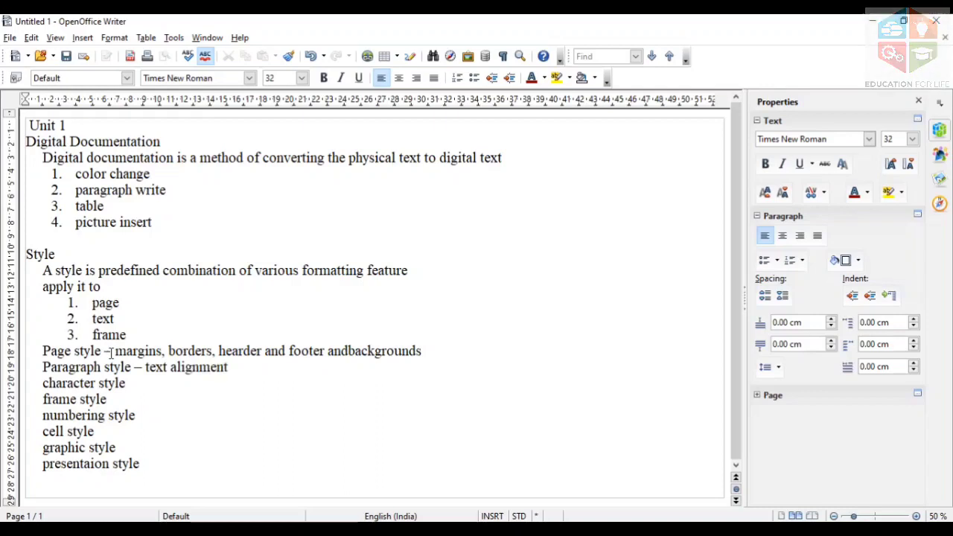
type(", tap steps")
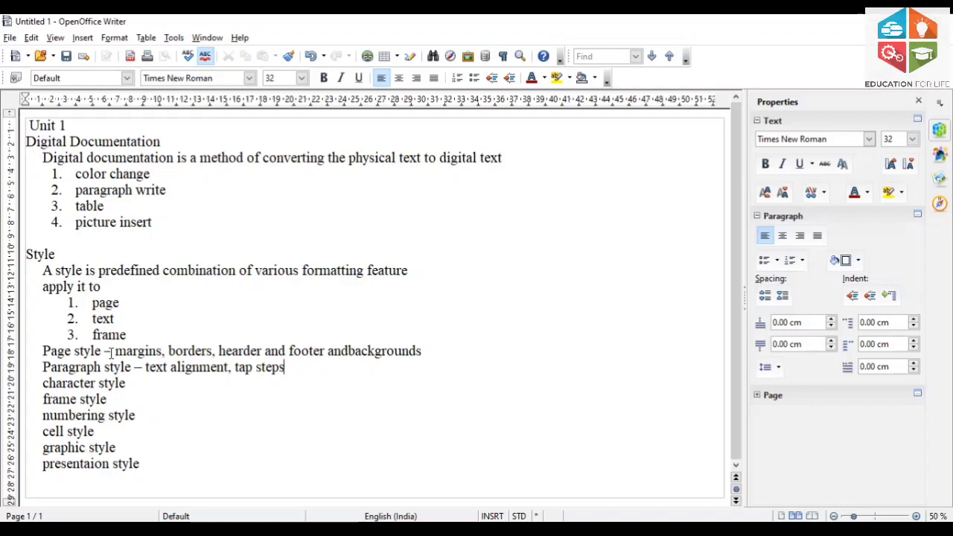
type(",")
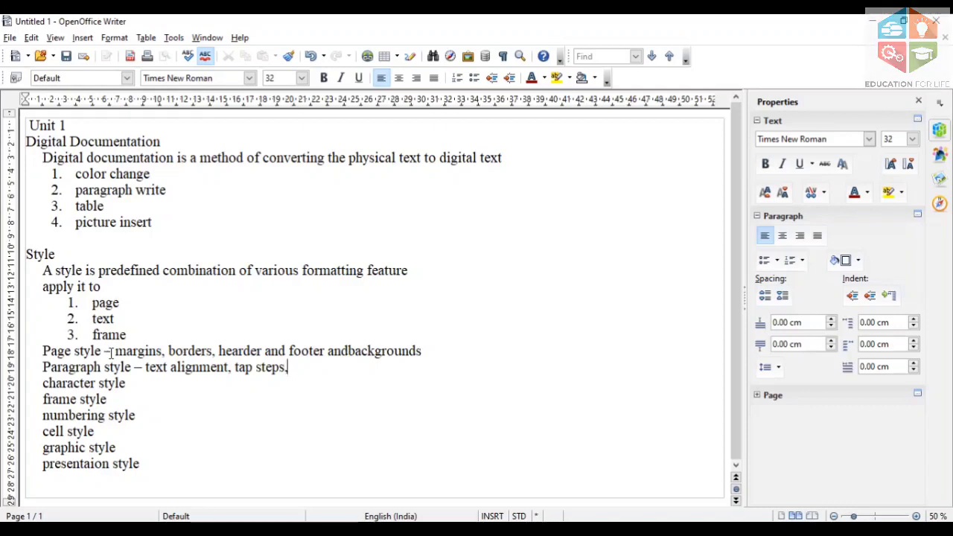
type(" line s")
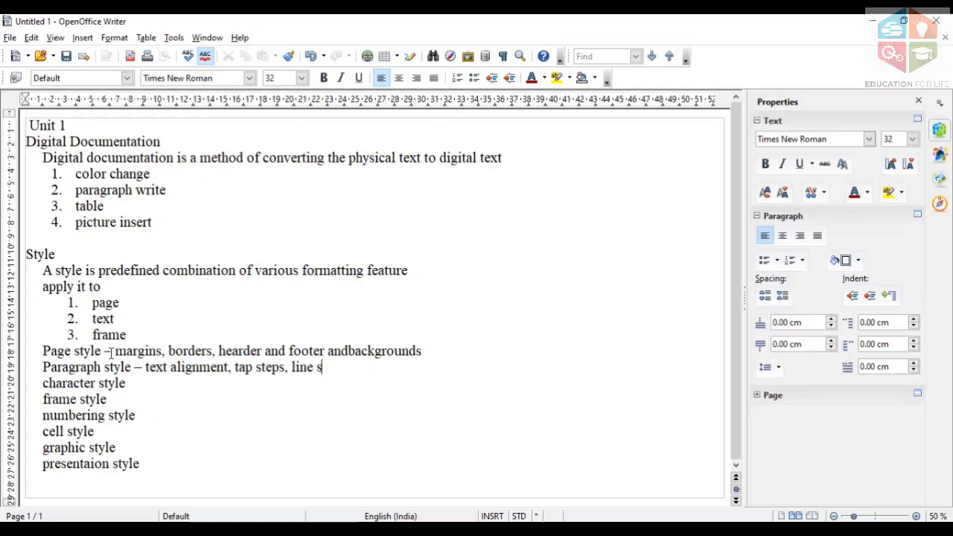
type("pacing")
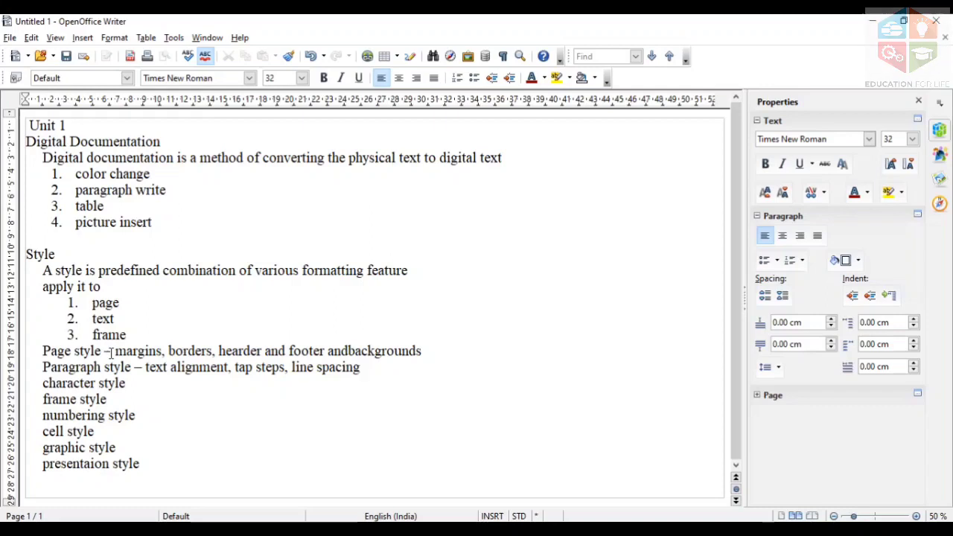
type(", borders as well as chara")
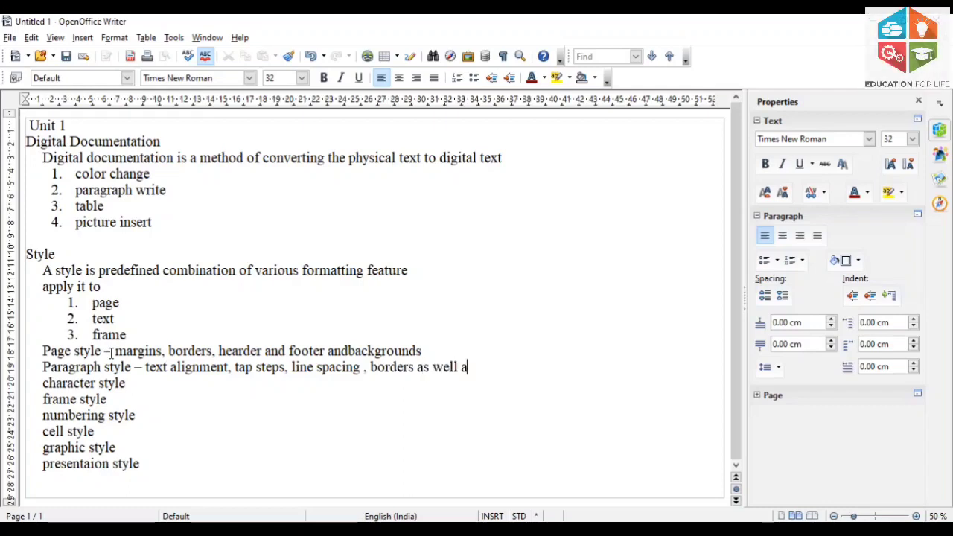
type("cter formattin")
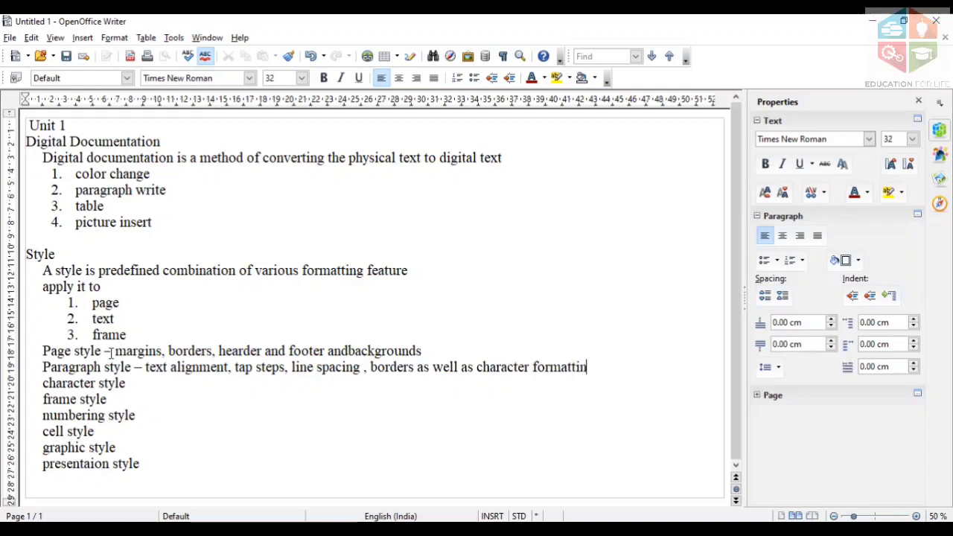
type("g")
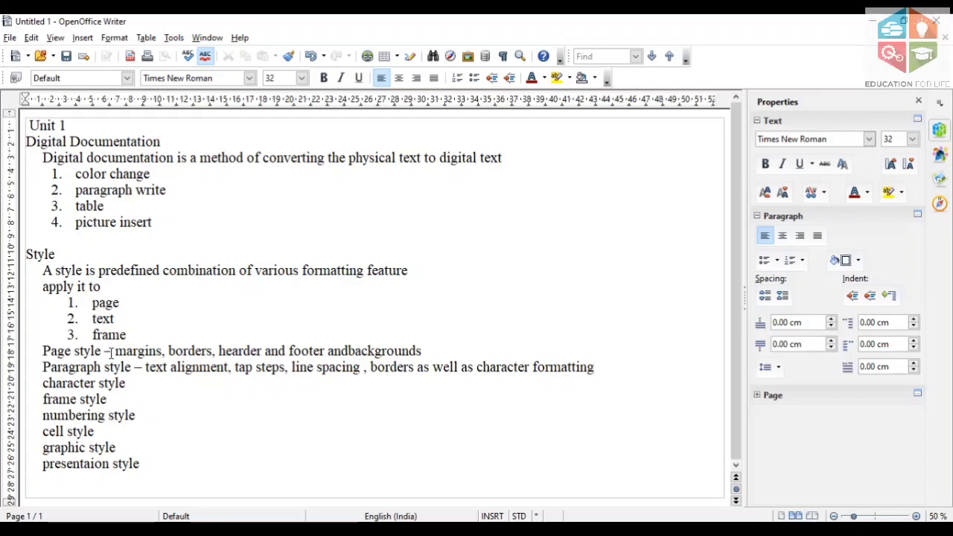
- Describe character style as '- font size, font text (bold,italic)' and add a dash after frame style
left_click(133, 383)
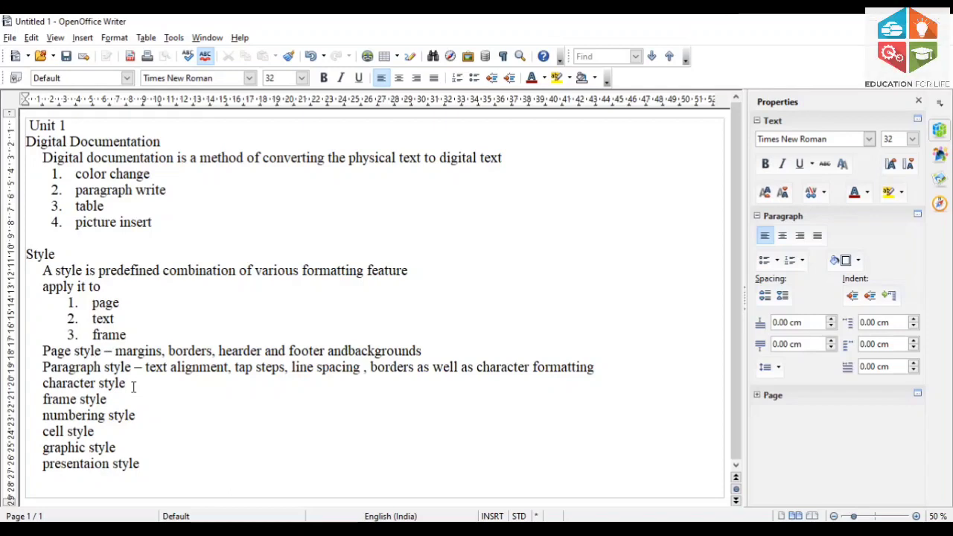
type("- font")
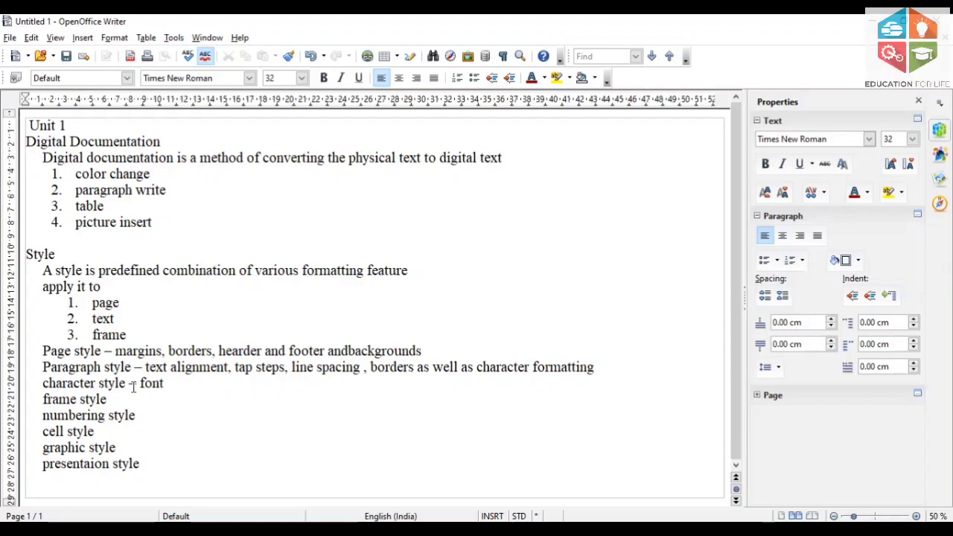
type(" size, font text")
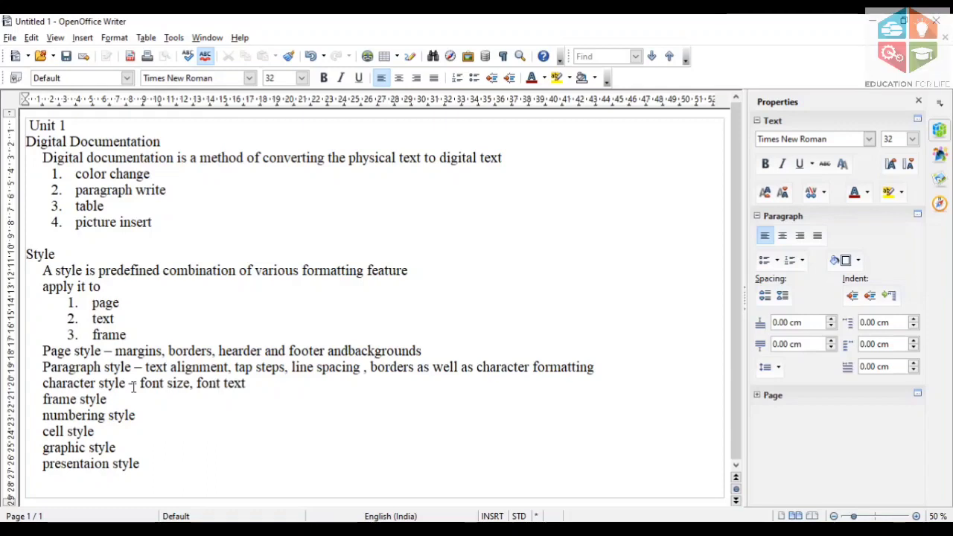
type("(bold,italic")
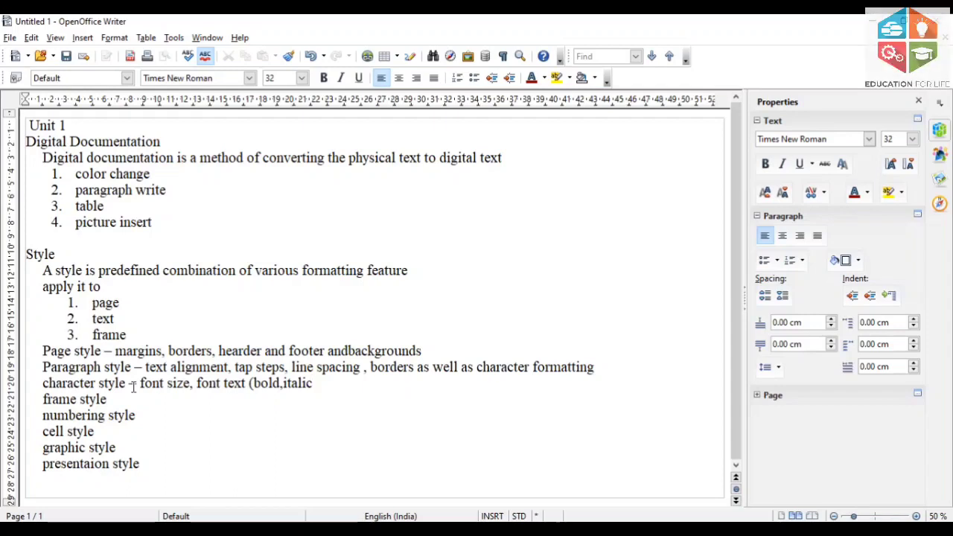
type(")")
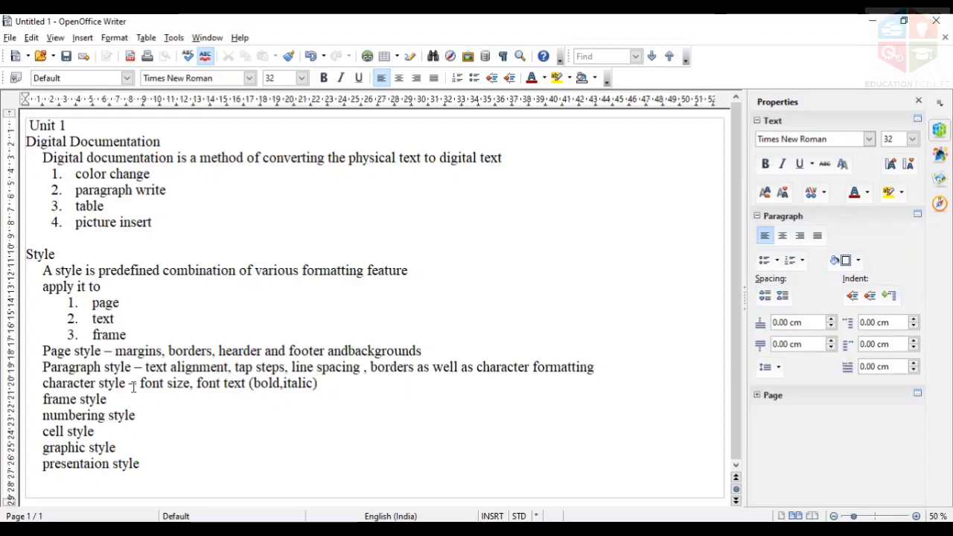
key("Down")
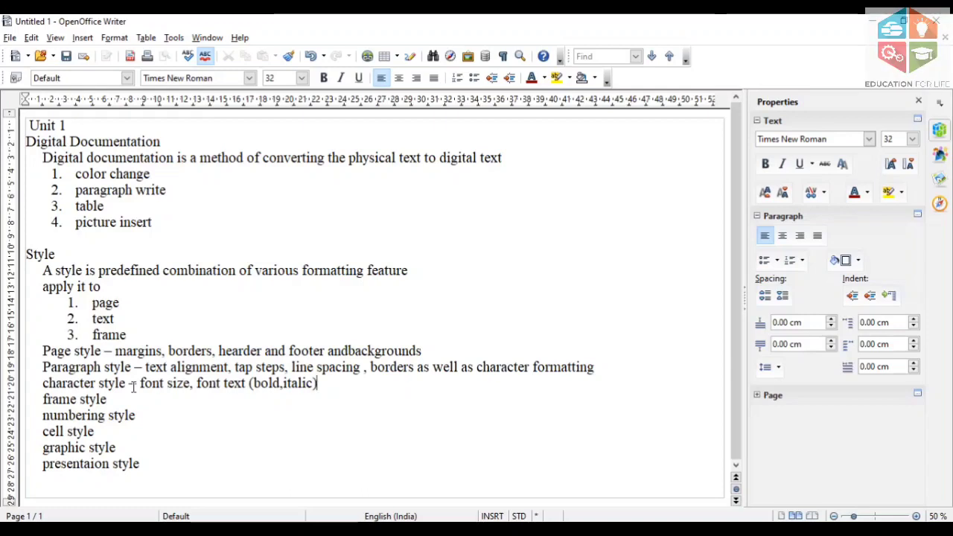
type("-")
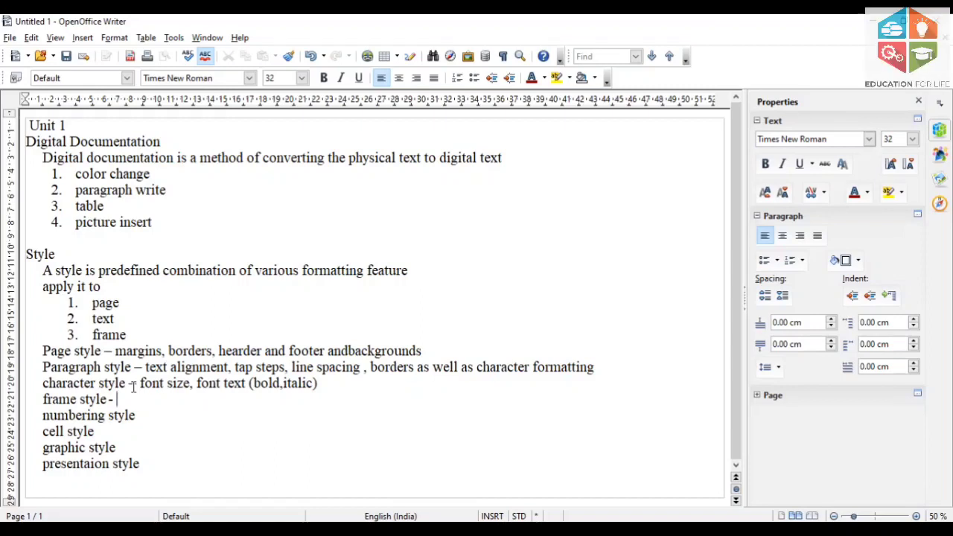
- Describe frame style as 'wrapping text, borders, backgrounds and columns' and add a dash after numbering style
type("wrapping text")
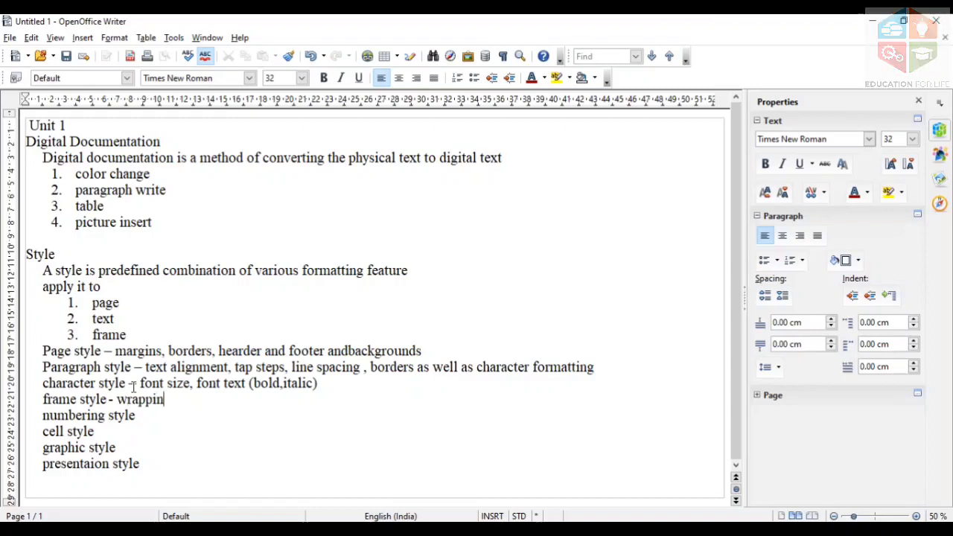
type(", borders, backgrounds and ")
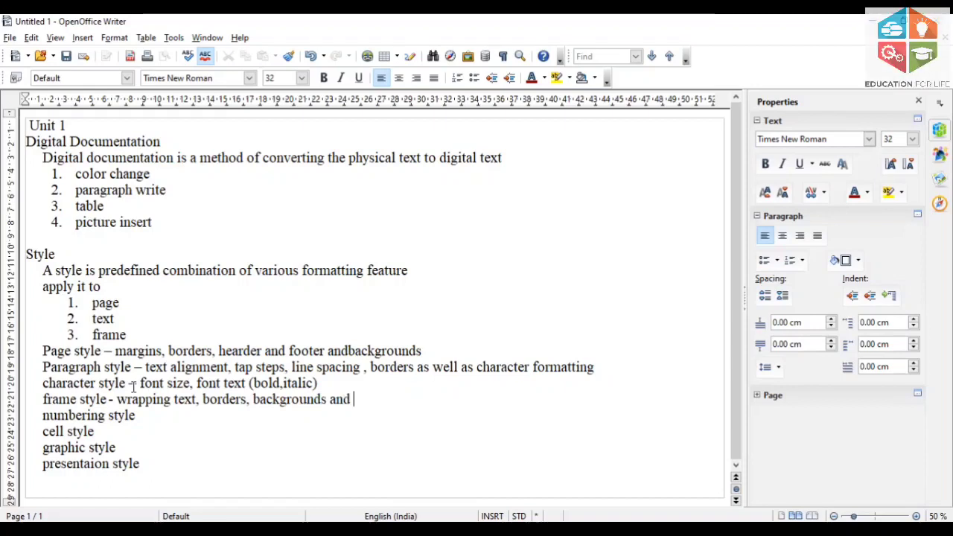
type("columns")
key("Down")
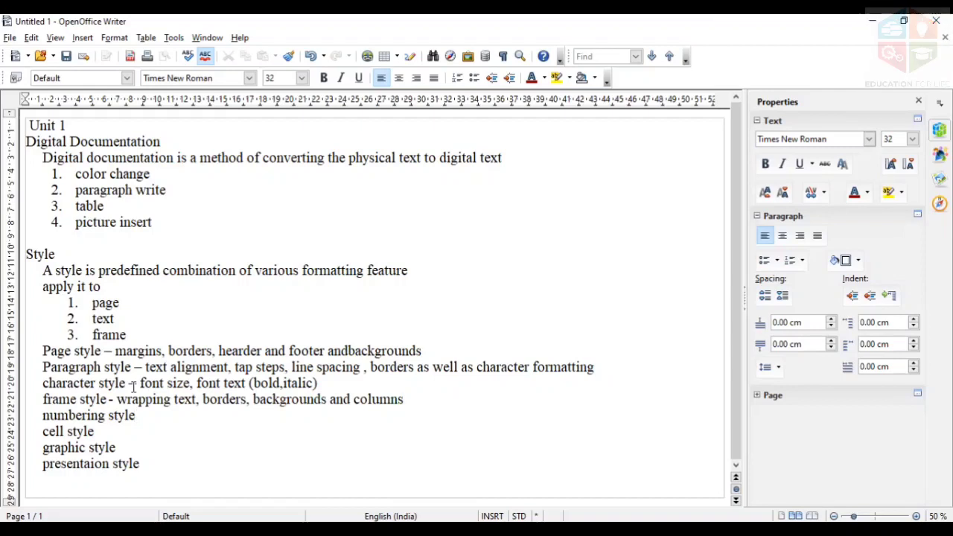
type("-")
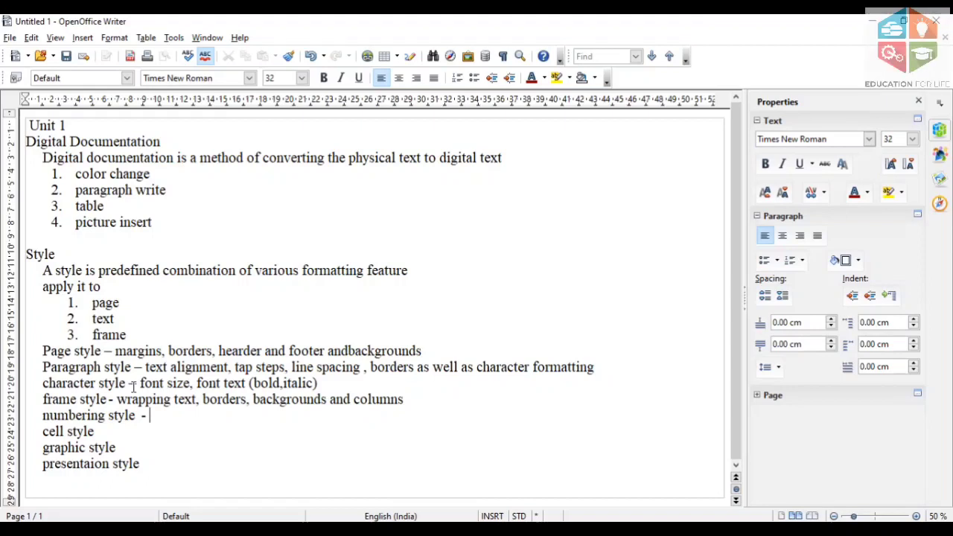
- Write 'numbers and bullets' for numbering, 'change the appearance of data available in table' for cell style, and dash graphic style
type("nu")
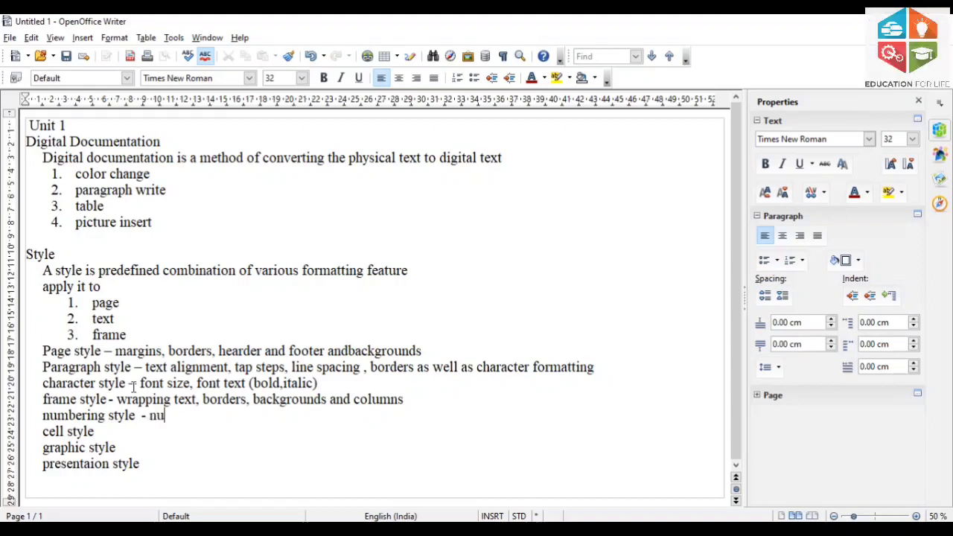
type("mbers and bullets")
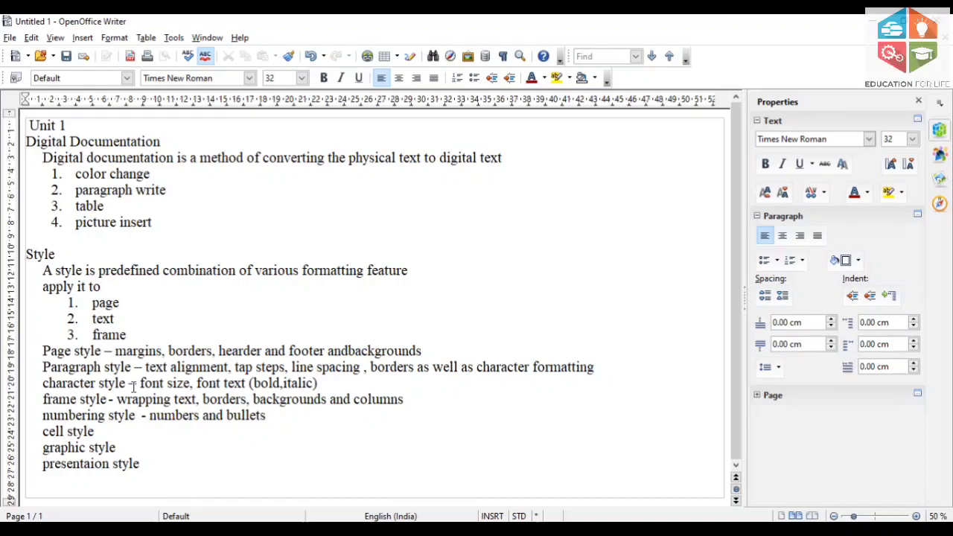
key("Down")
type("-")
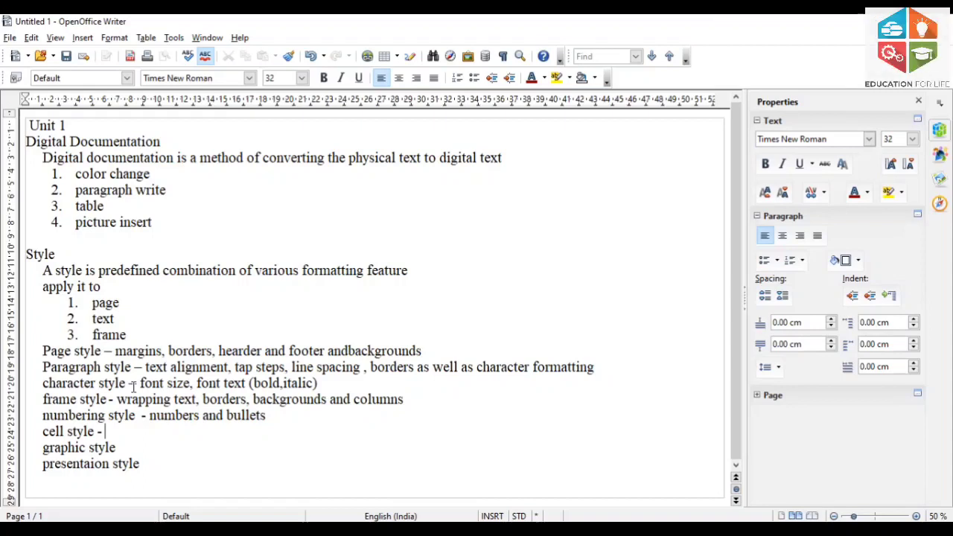
type("change ")
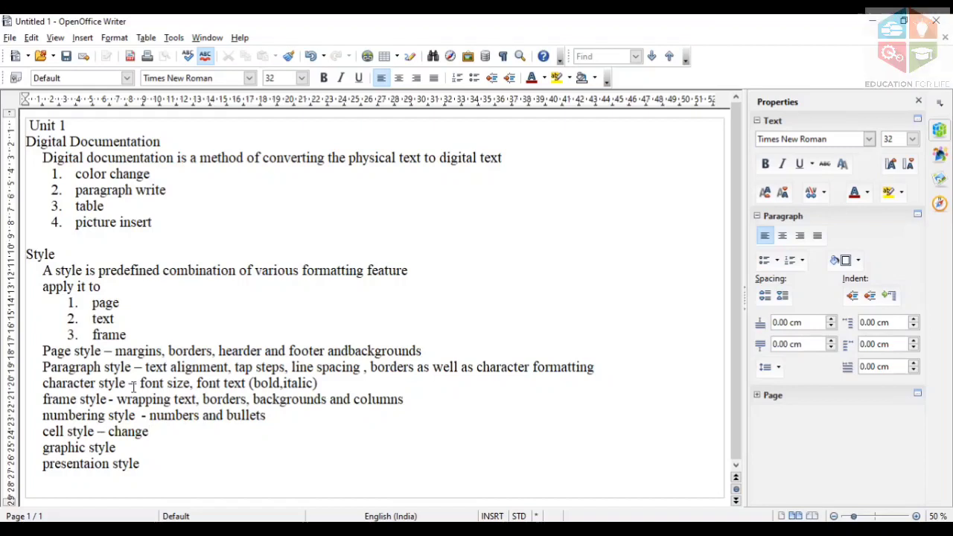
type("the appearance of data available in table")
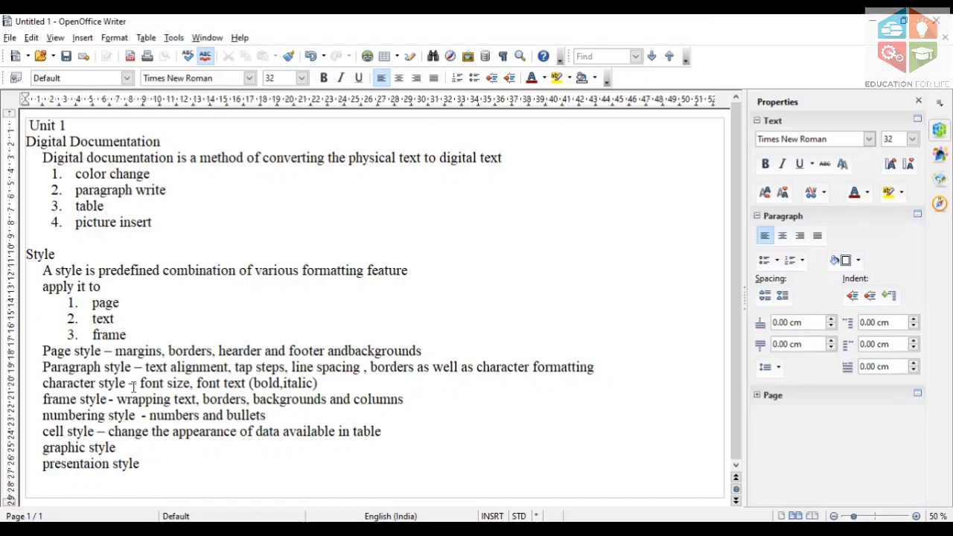
key("Down")
type("-")
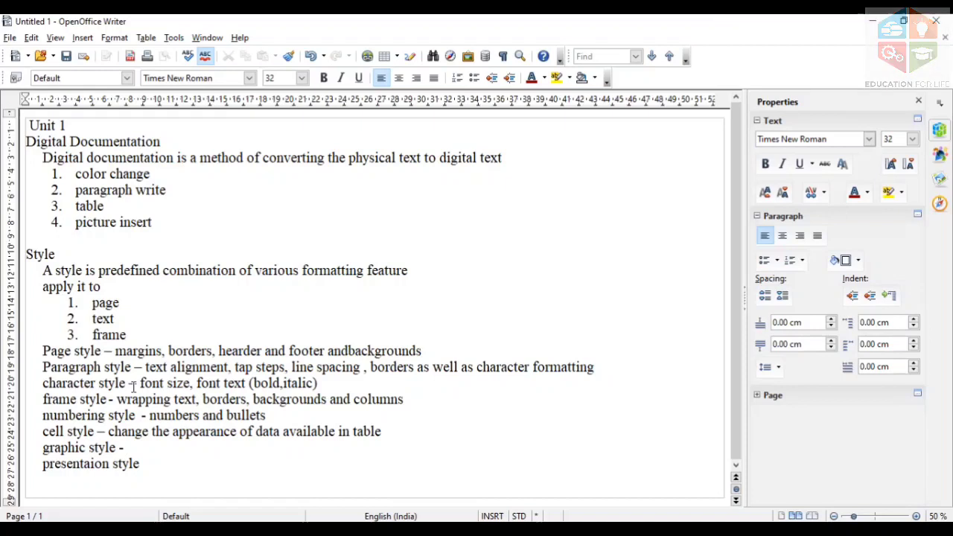
- Enter 'line, font, transparency, font, connectors' after 'graphic style –'
type("line")
type(", ")
type("font, ")
type("tran")
type("s")
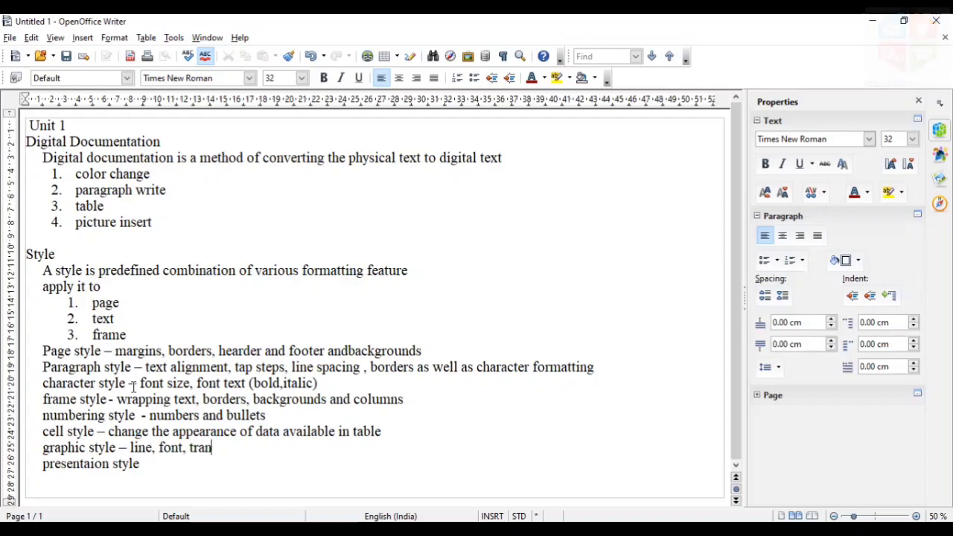
type("parency")
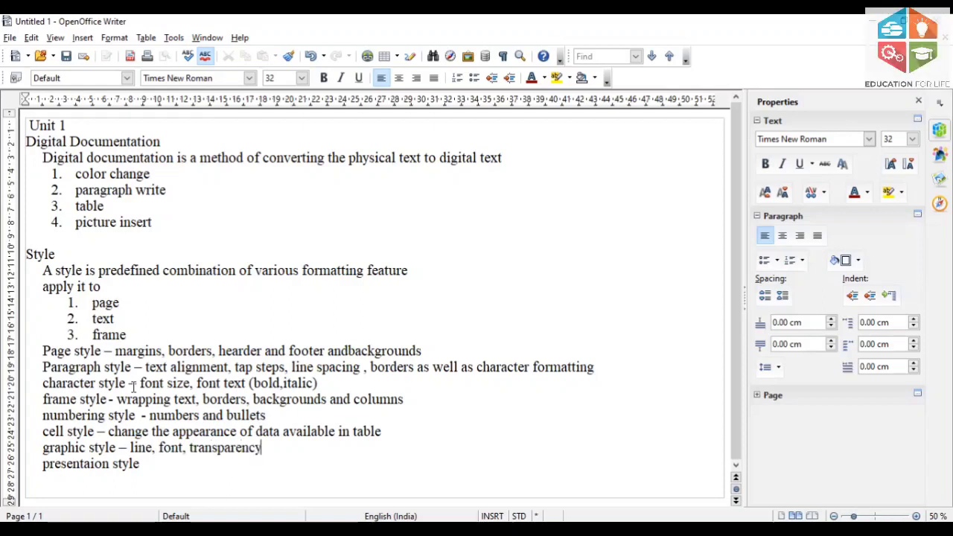
type(", font, connectors")
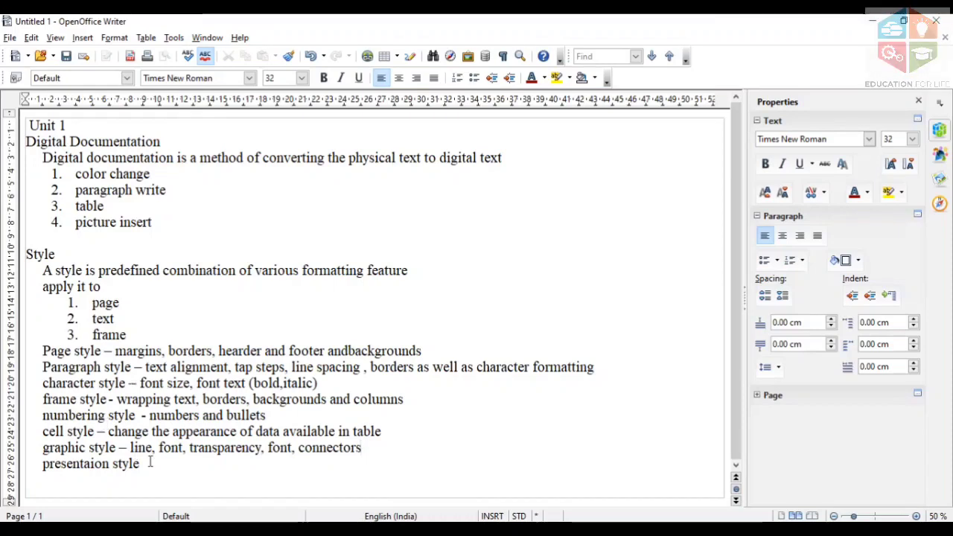
- Add '- space, indent, alignment as well as tabs' to the presentation style line
type("-")
type(" space")
type(", inde")
type("nt")
type(", al")
type("ignm")
type("ent a")
type("s well as")
type(" tab")
type("s")
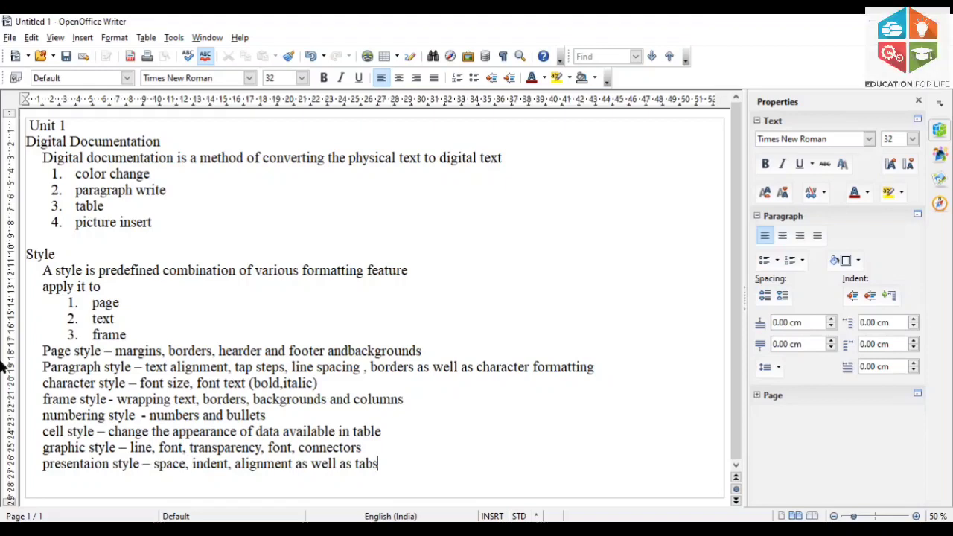
- Open Styles and Formatting, show all list styles, and browse the paragraph, character, frame and page styles
left_click(16, 78)
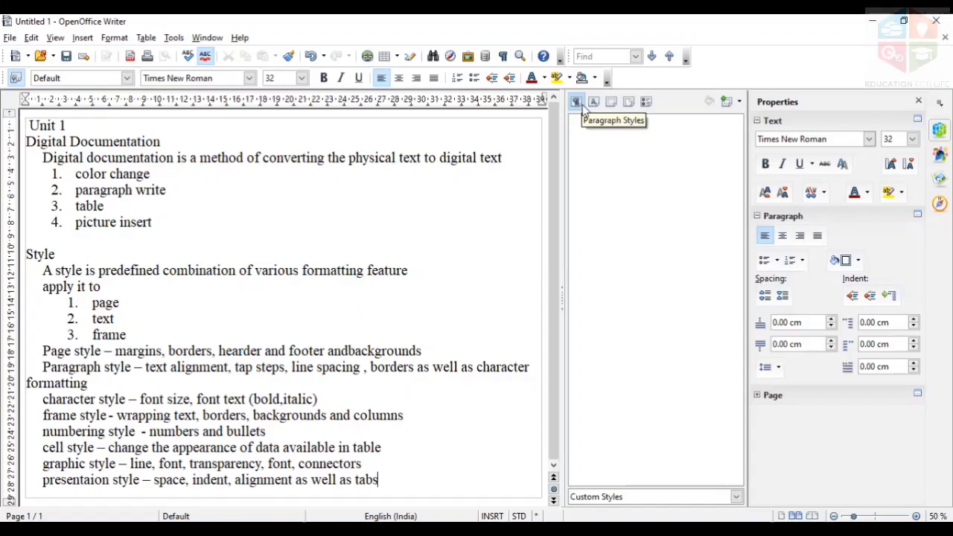
left_click(646, 102)
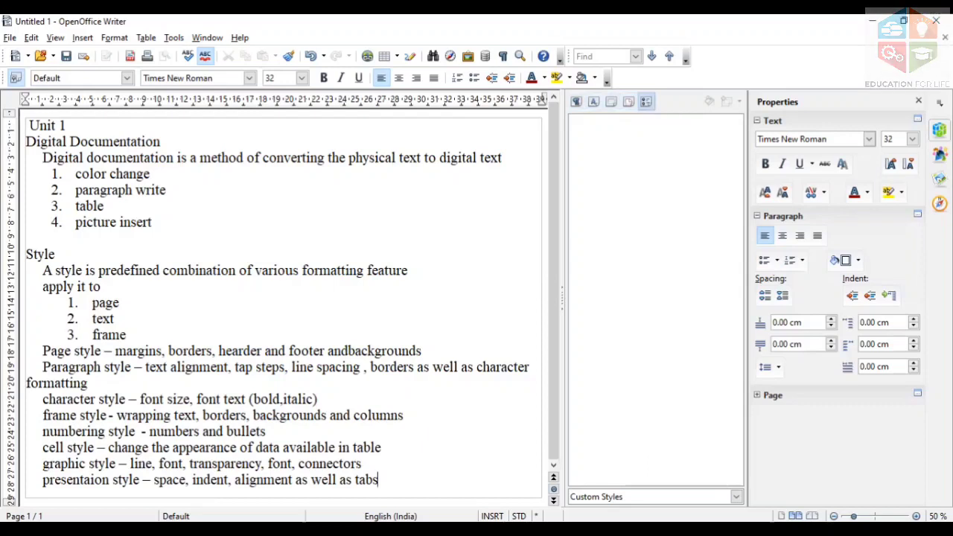
left_click(692, 496)
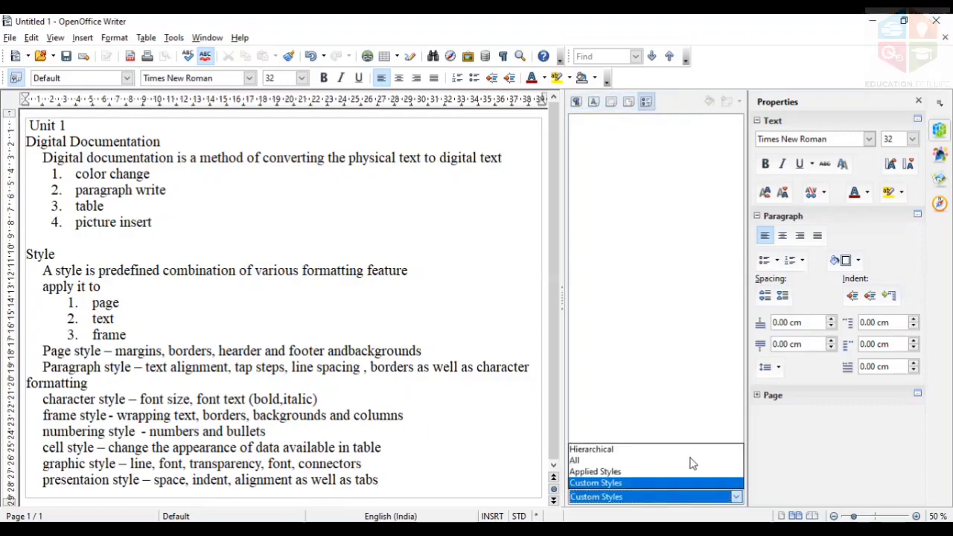
left_click(577, 460)
left_click(576, 102)
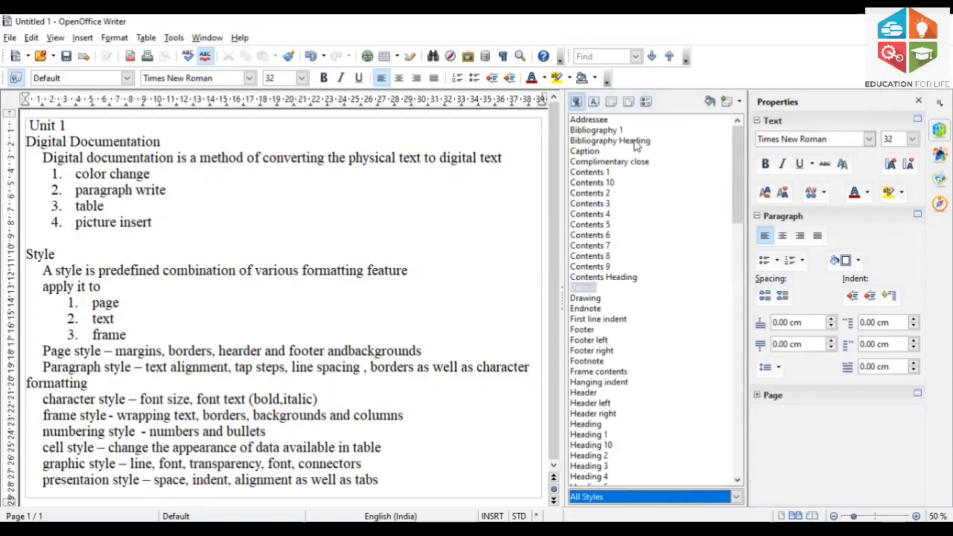
left_click(594, 104)
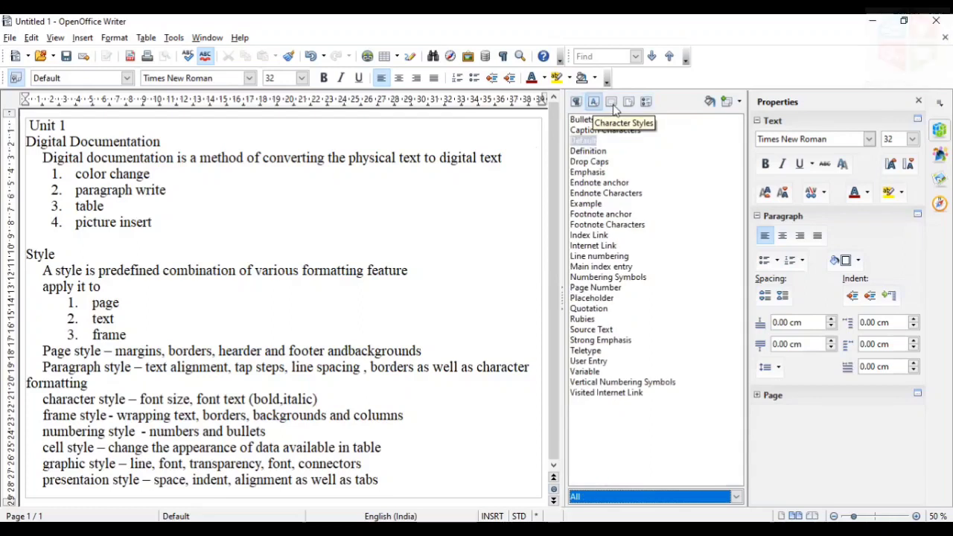
left_click(612, 104)
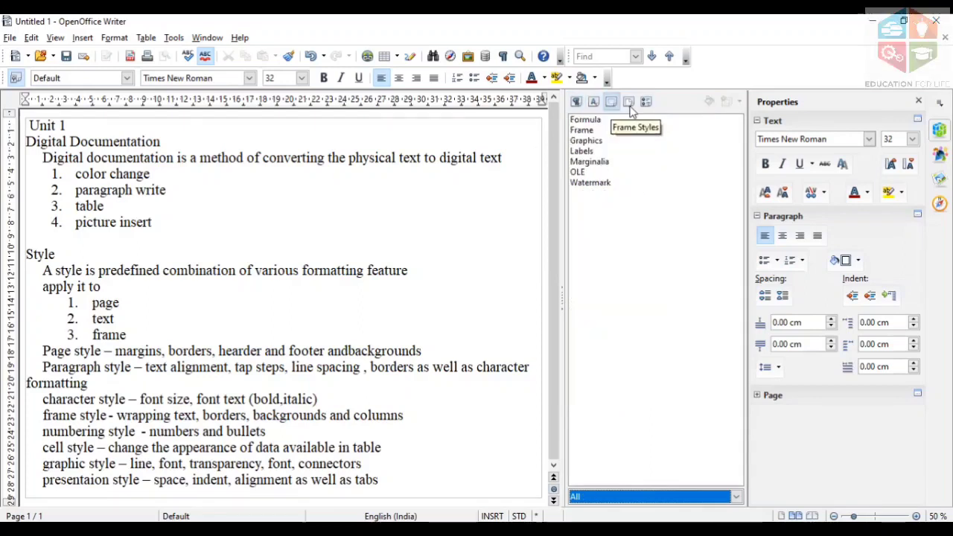
left_click(630, 109)
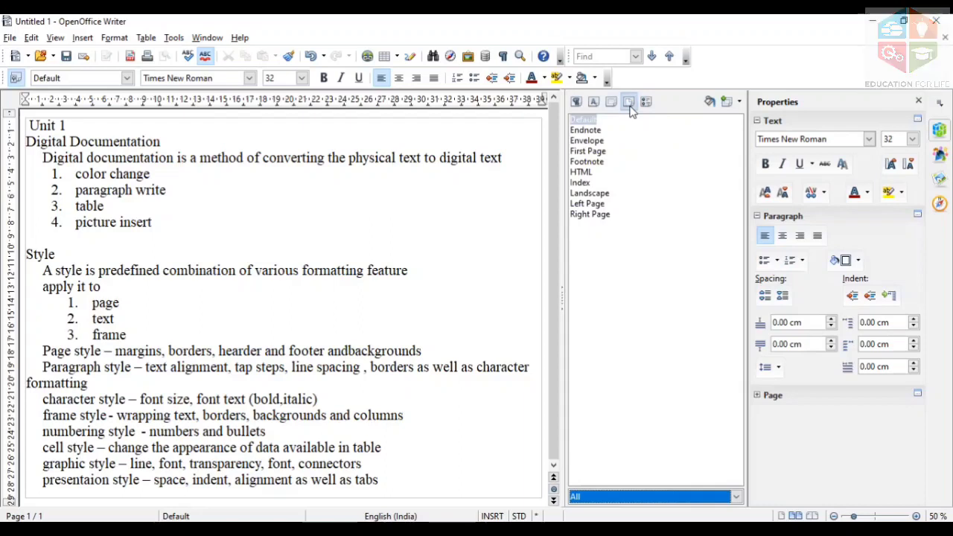
- Hide and reopen the Styles and Formatting panel, including from the Format menu
left_click(15, 78)
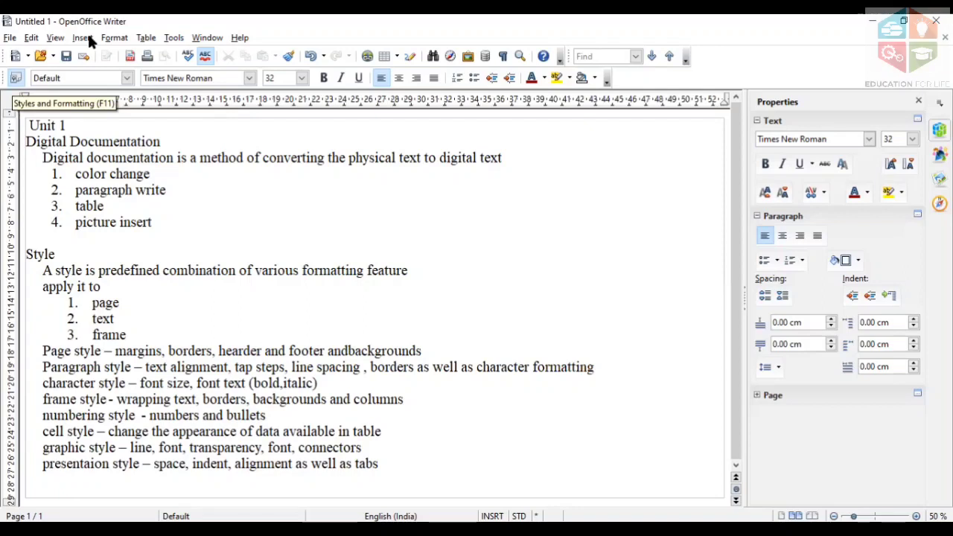
left_click(111, 39)
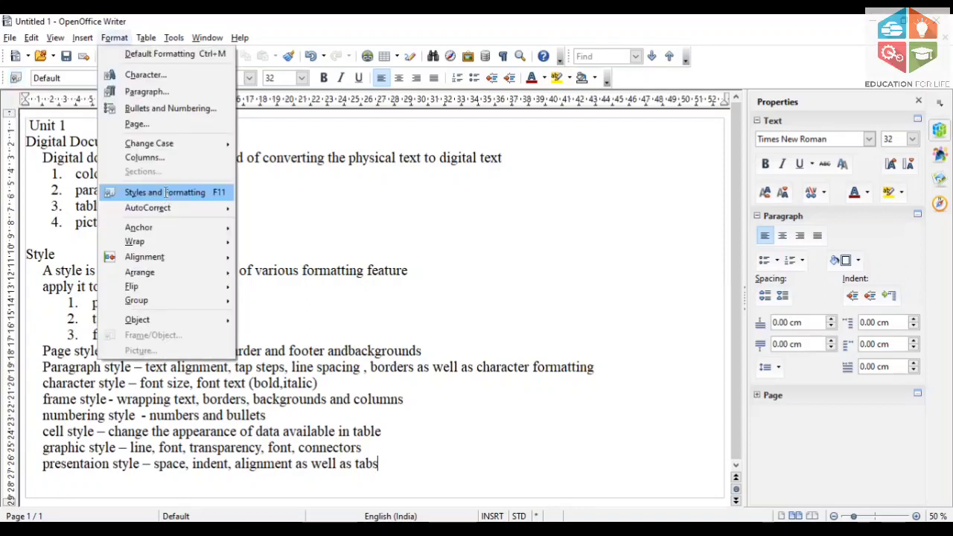
left_click(166, 192)
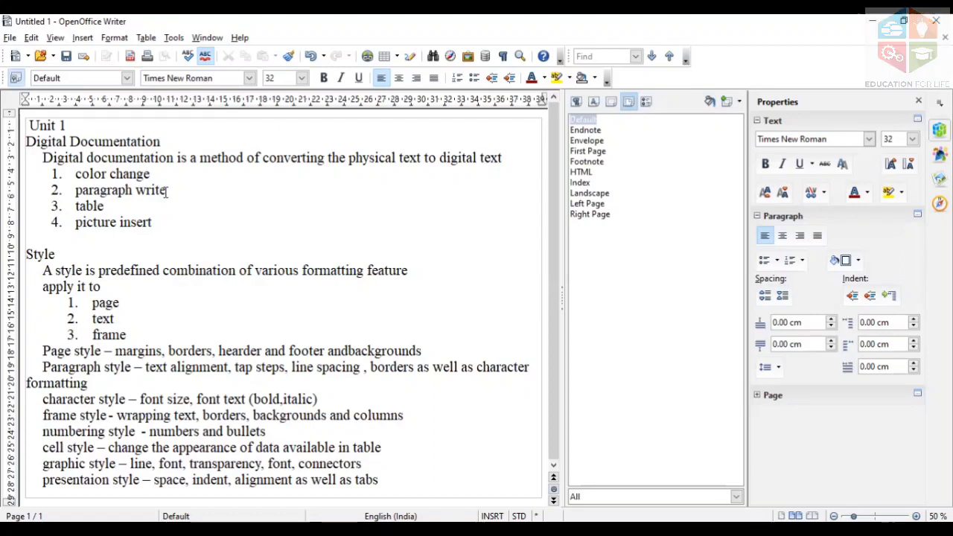
left_click(16, 79)
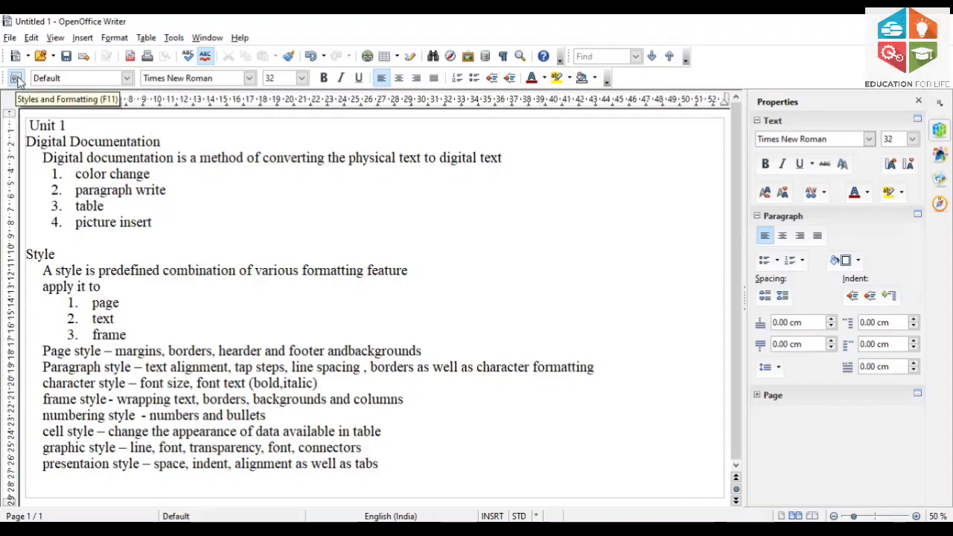
left_click(17, 79)
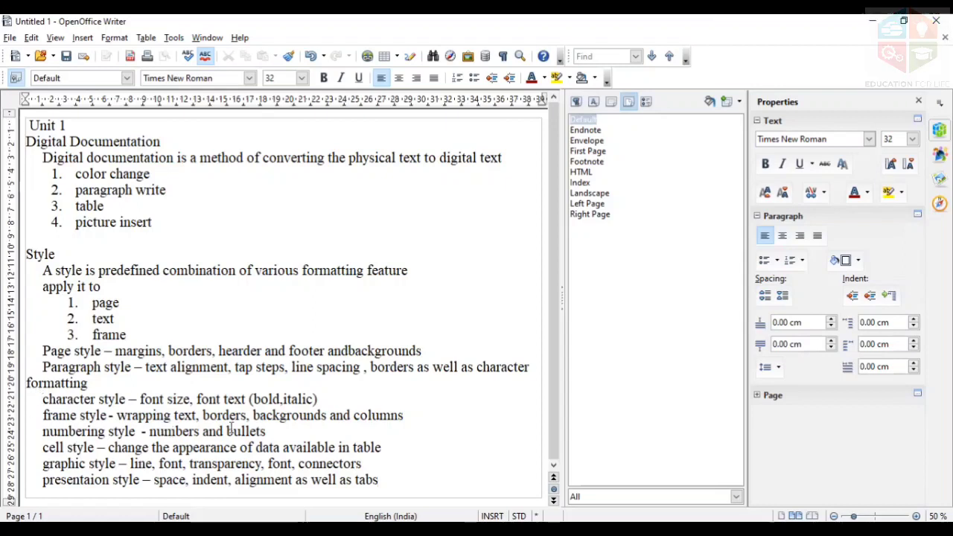
- Apply the Contents 7 paragraph style to the character, frame and numbering style lines, then undo it
left_click(284, 430, "shift")
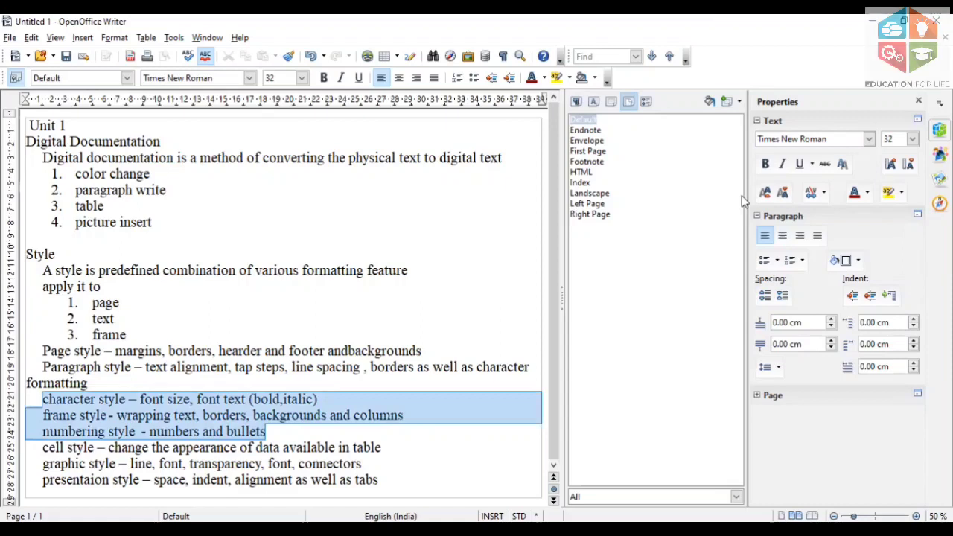
left_click(576, 103)
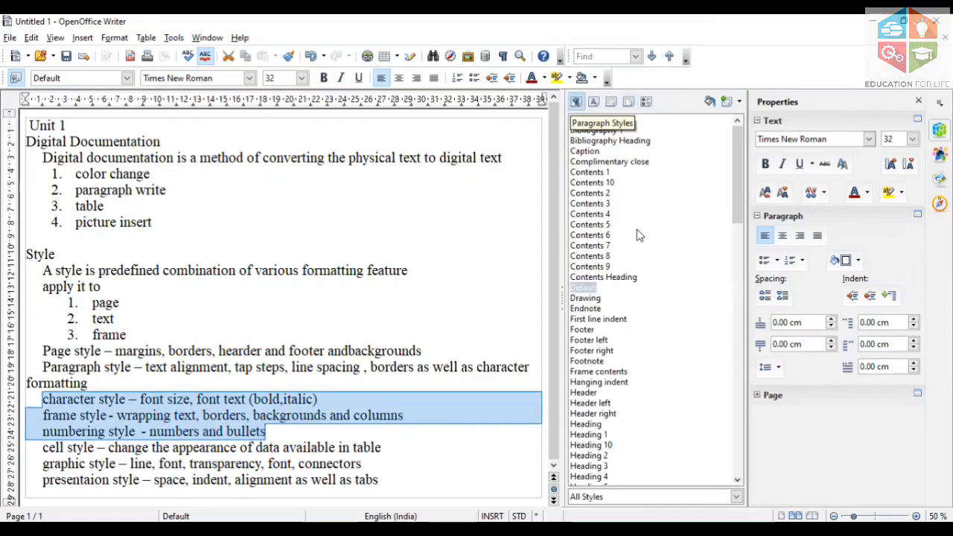
left_click(602, 249)
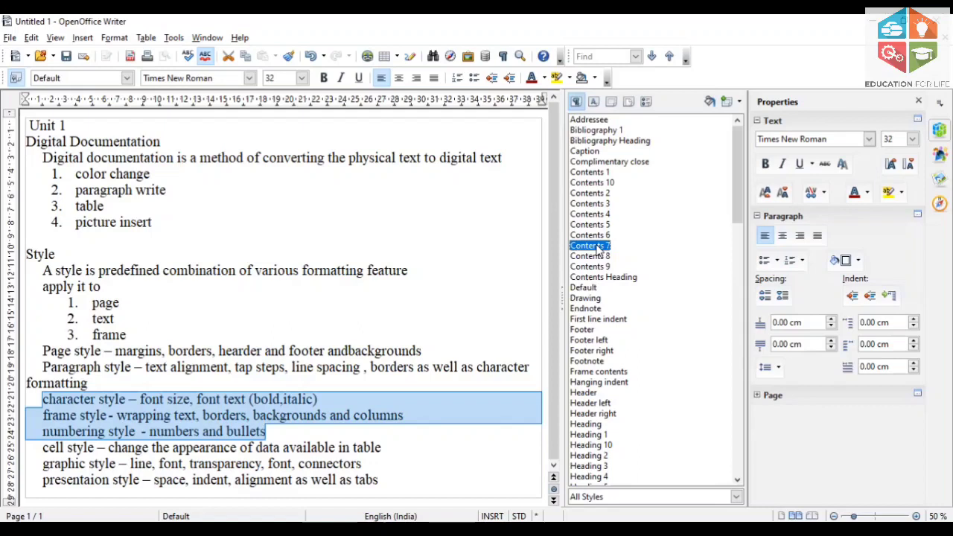
double_click(597, 248)
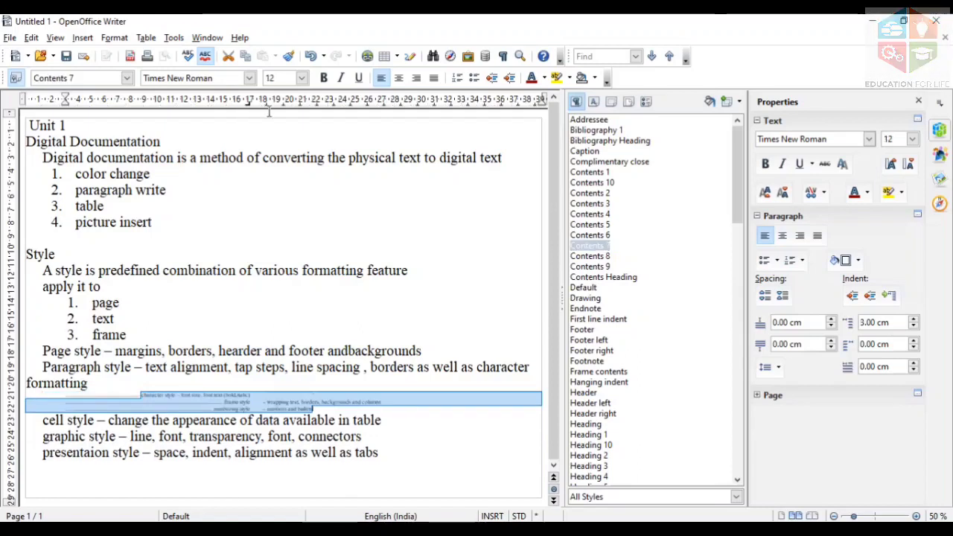
left_click(311, 57)
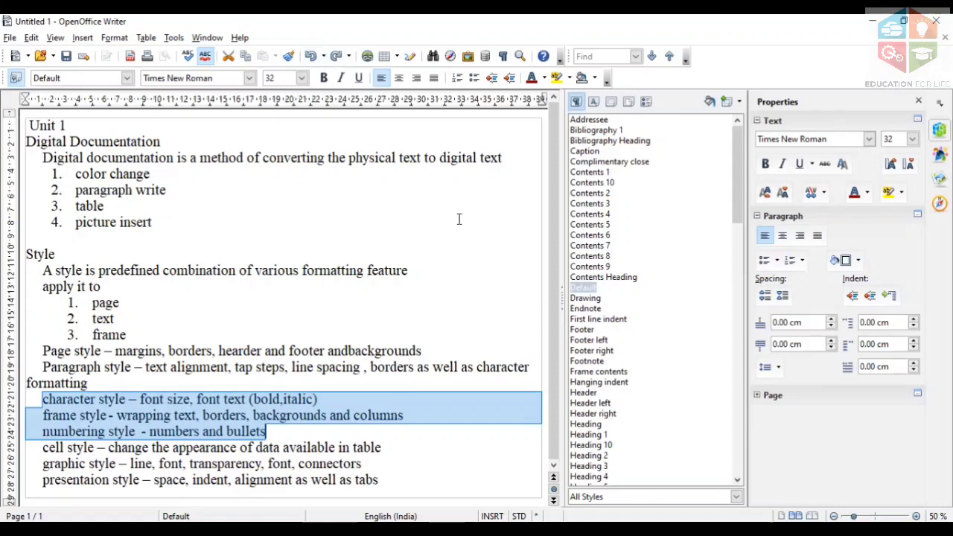
- Turn on Fill Format Mode with the Heading 10 paragraph style selected
left_click(710, 103)
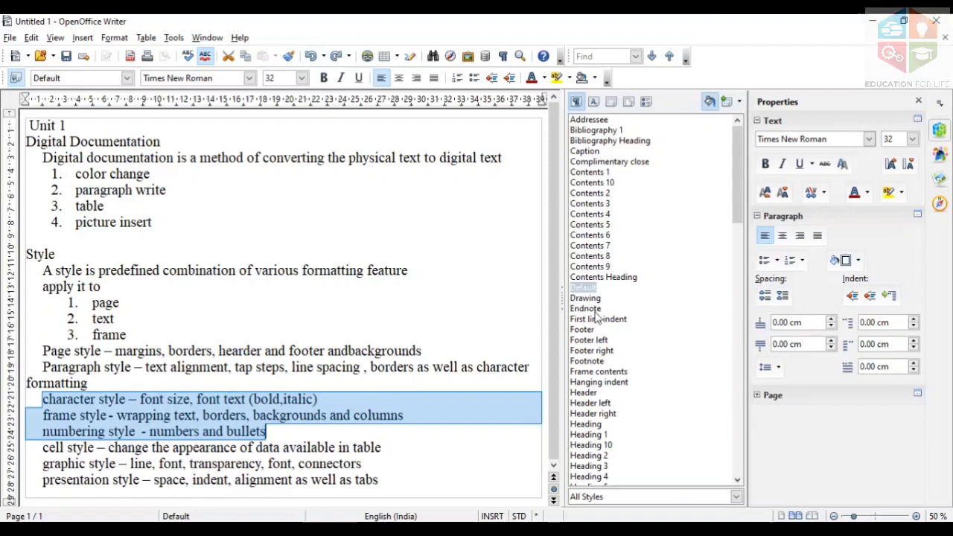
left_click(595, 445)
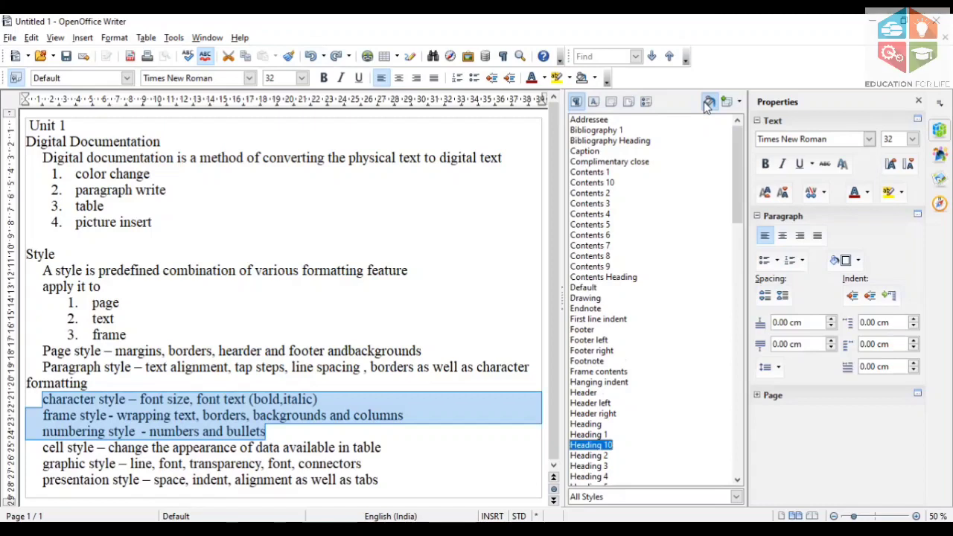
left_click(195, 414)
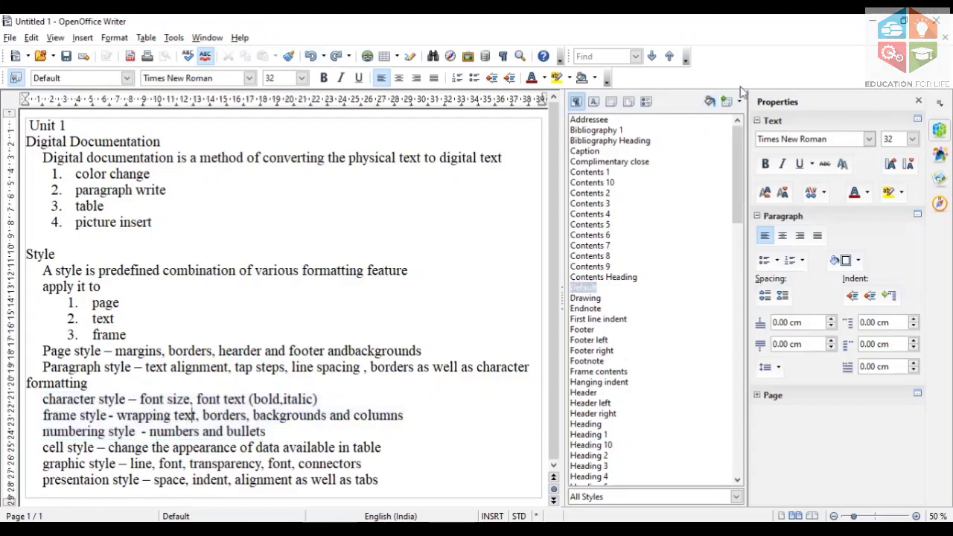
left_click(617, 445)
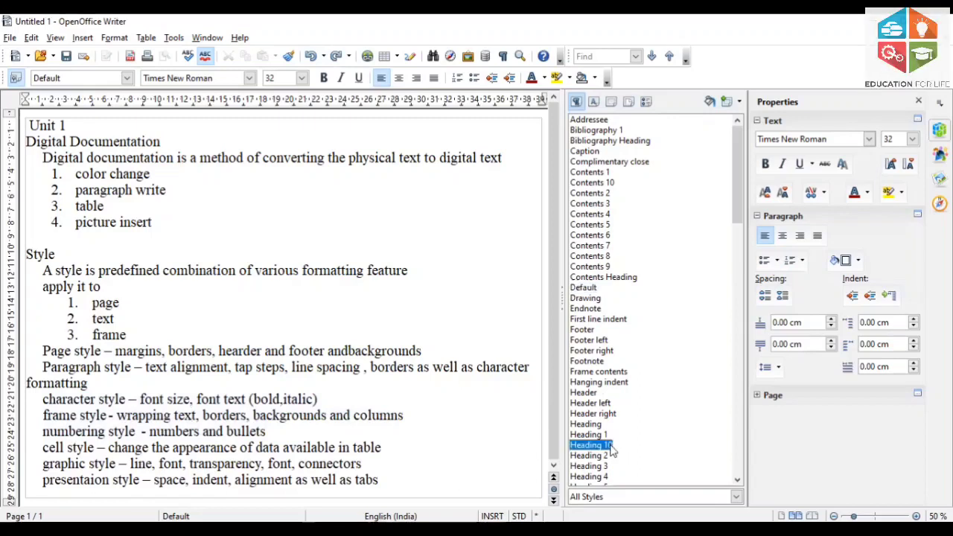
left_click(704, 102)
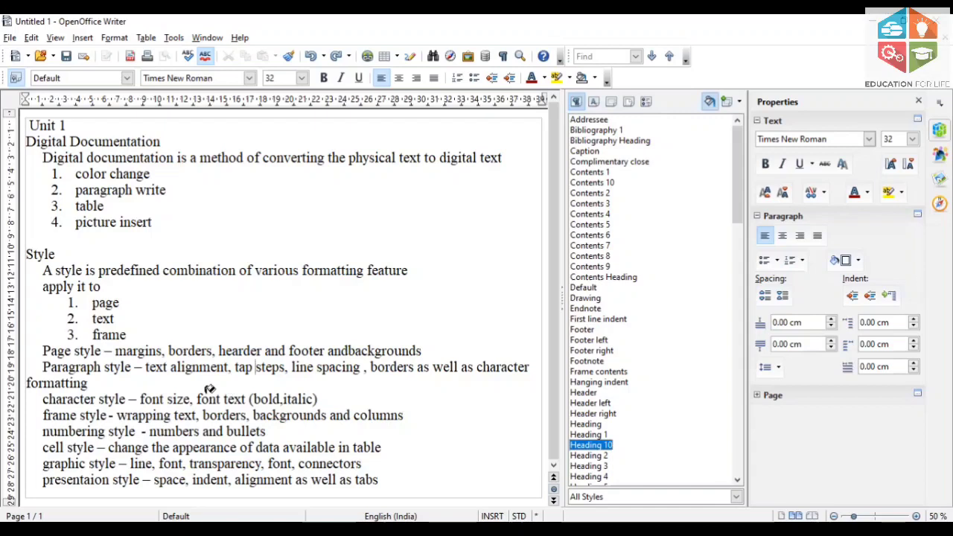
left_click(209, 394)
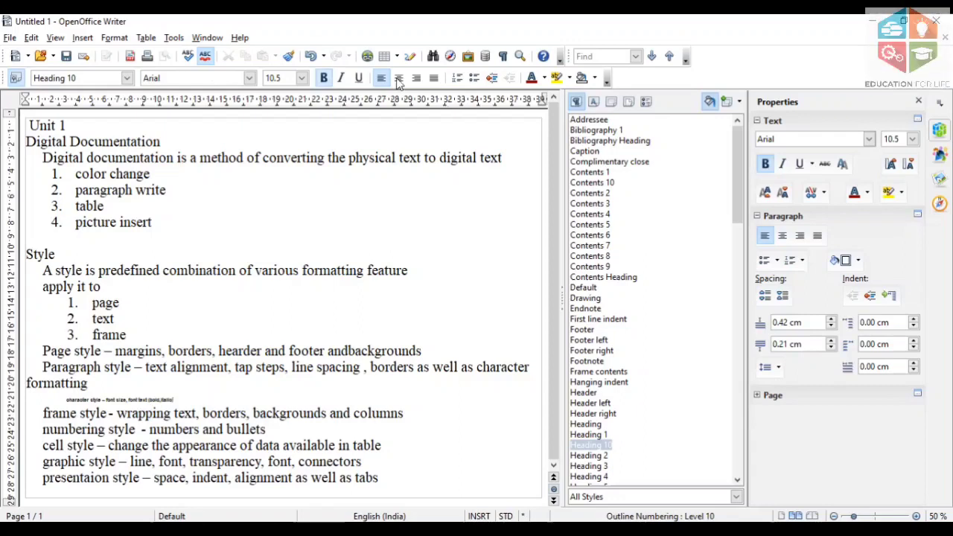
left_click(312, 58)
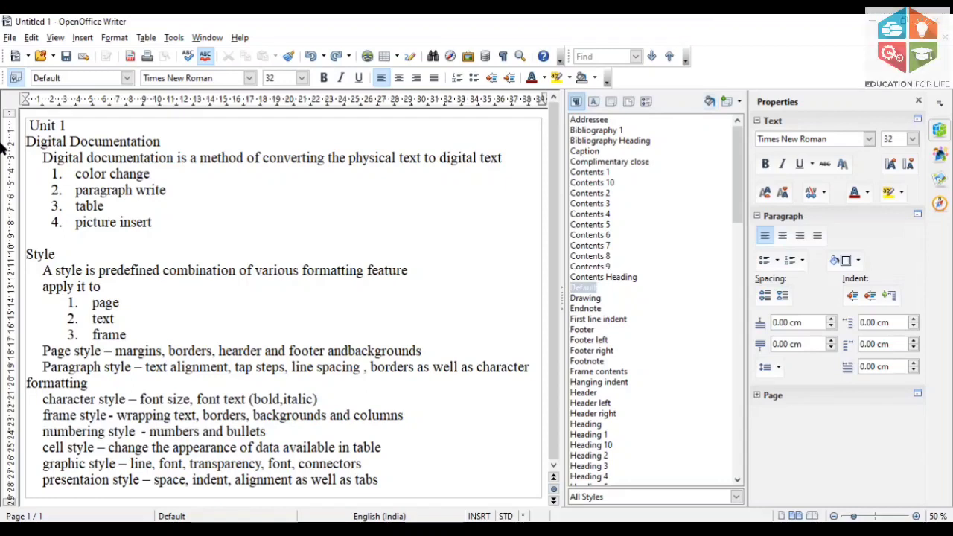
- Centre the title line, retype it as 'UNIT 1', and select the Digital Documentation line
triple_click(62, 127)
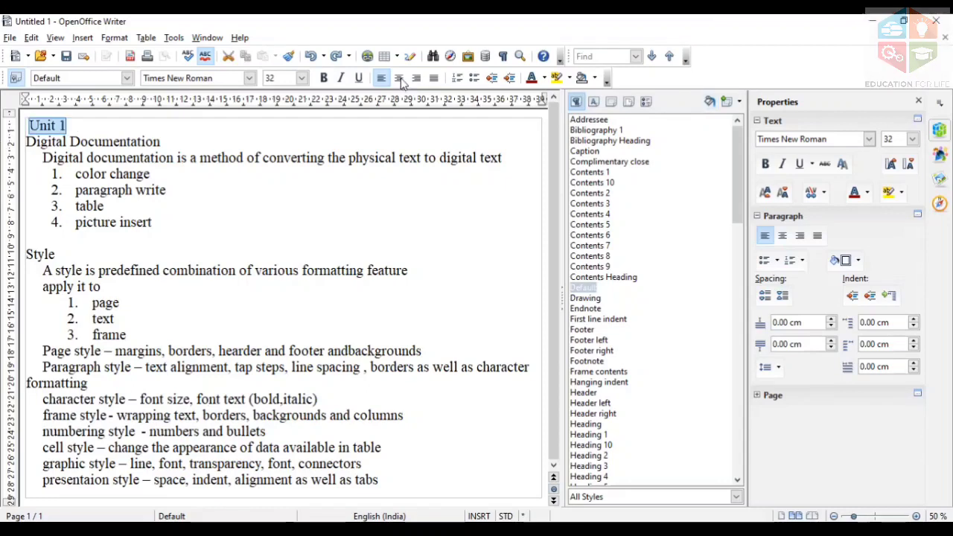
left_click(399, 78)
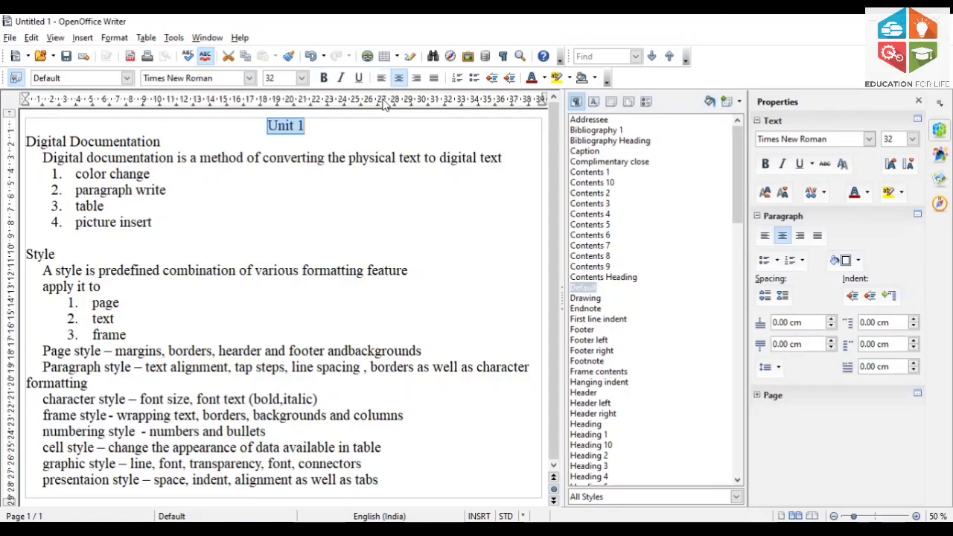
left_click(301, 126)
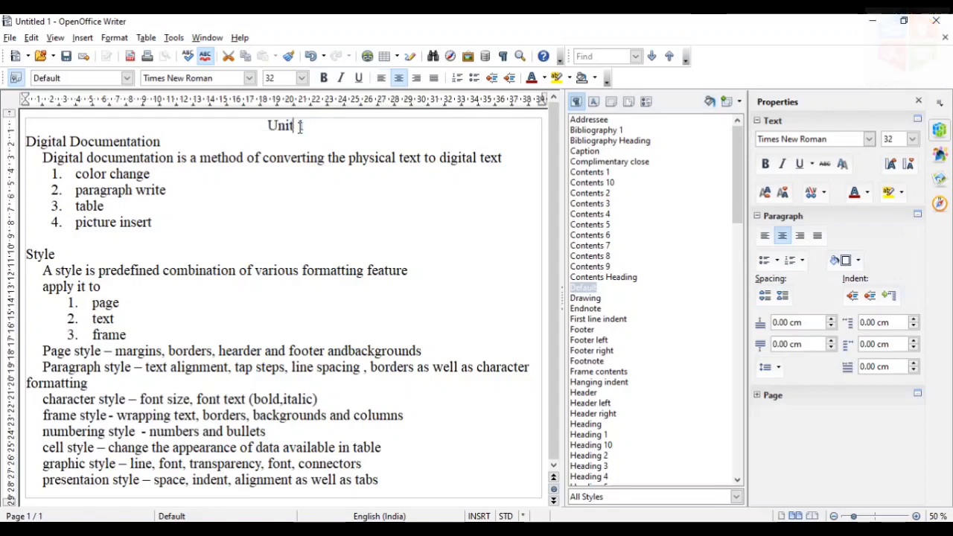
key("BackSpace")
key("BackSpace")
key("BackSpace")
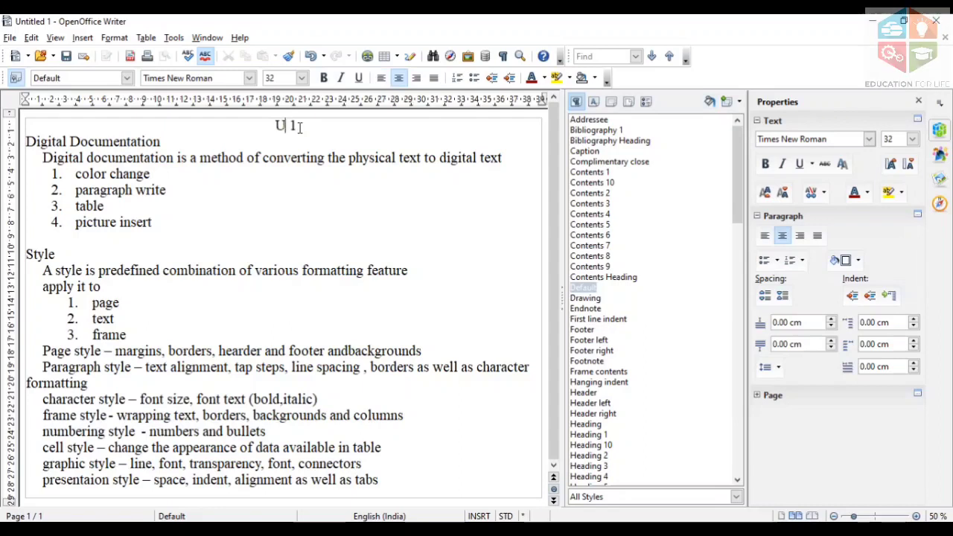
type("NIT")
left_click(163, 141)
key("shift+Home")
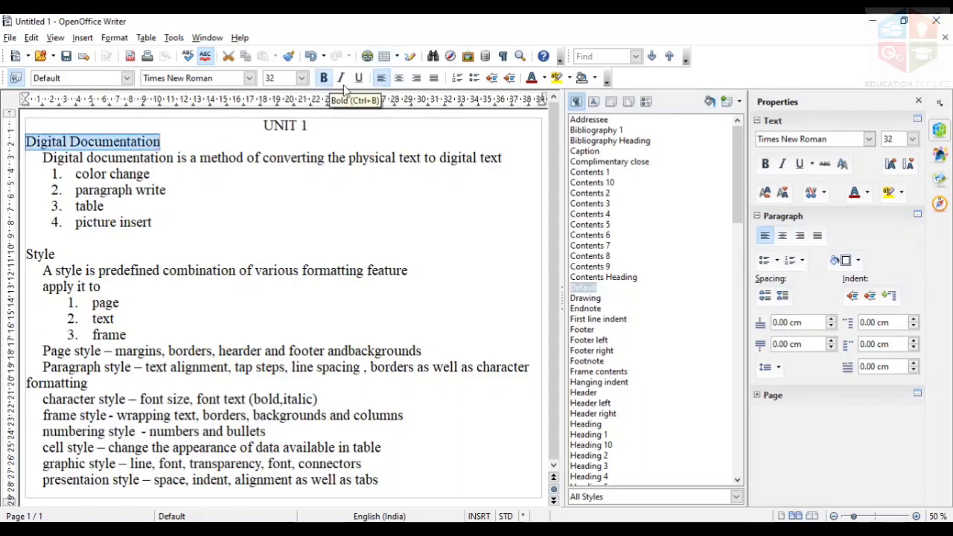
- Bold the Digital Documentation heading, justify the definition paragraph, and select the numbered items
key("ctrl+b")
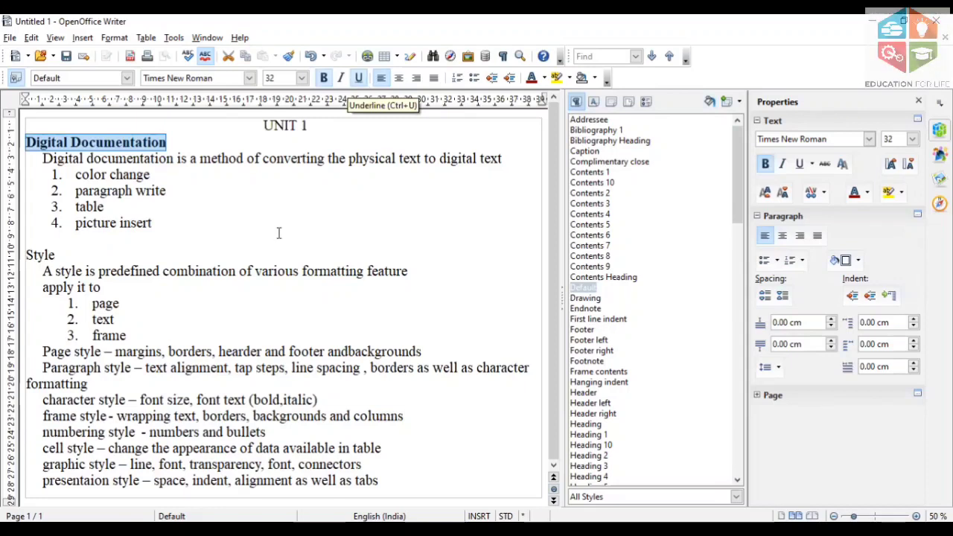
left_click(42, 158)
left_click(540, 171, "shift")
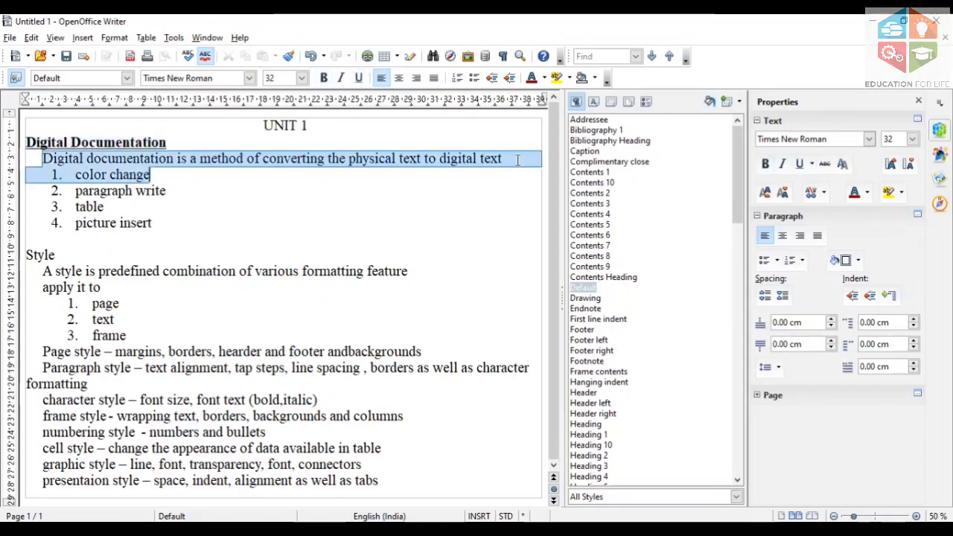
left_click(517, 160, "shift")
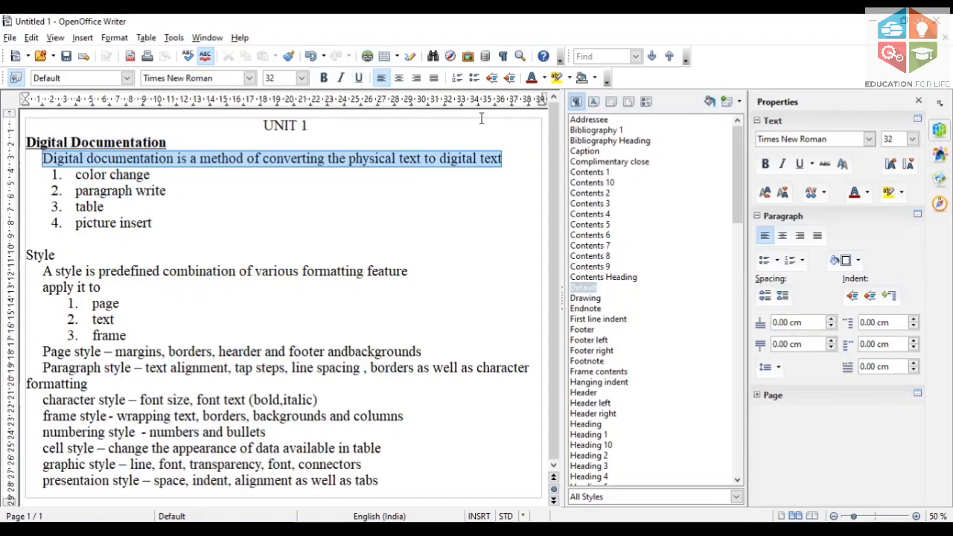
left_click(434, 79)
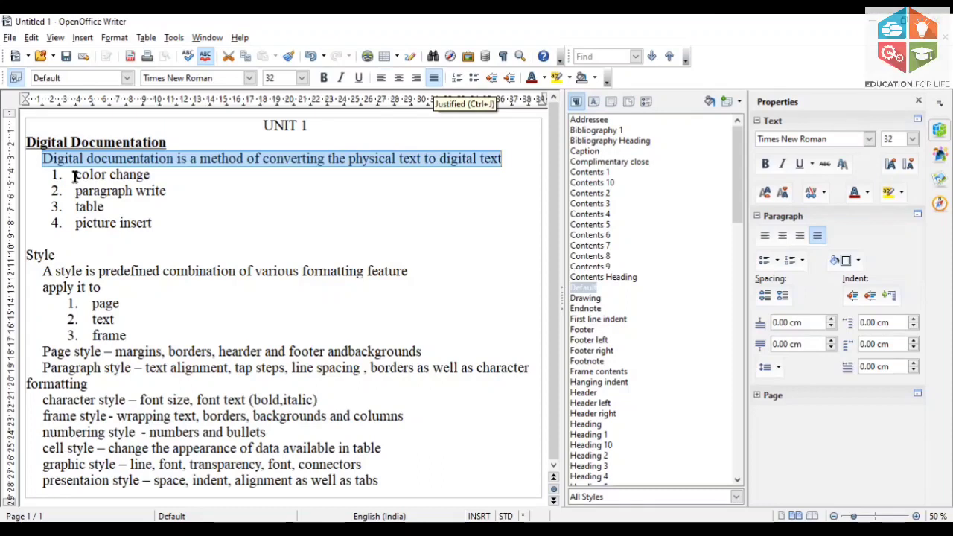
left_click_drag(75, 177, 170, 228)
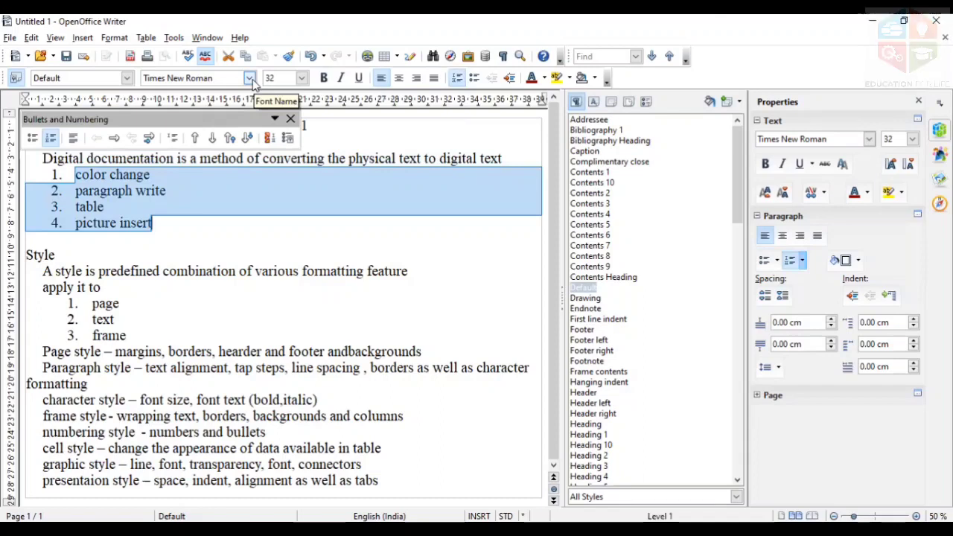
- Set the numbered list items to Yu Gothic Medium, then select the 'color change' item
left_click(250, 78)
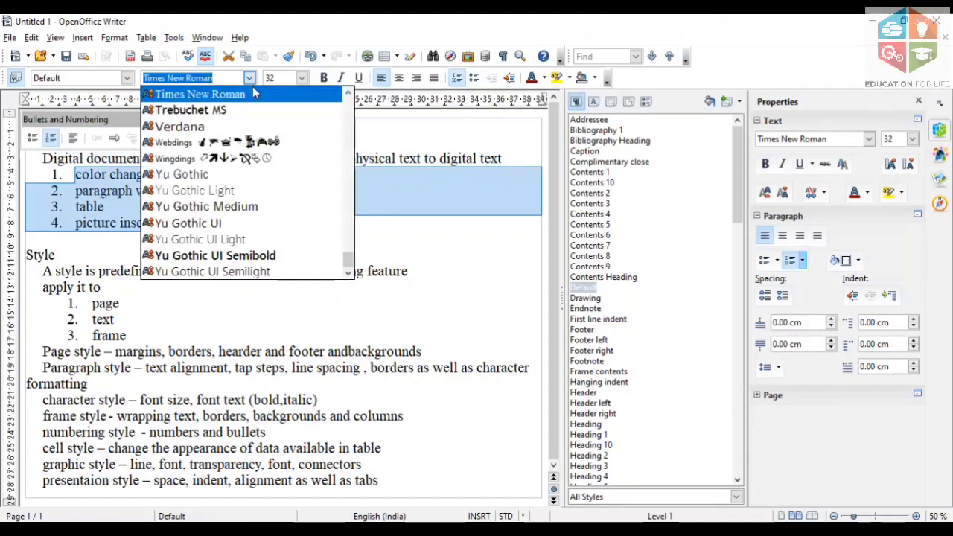
left_click(259, 207)
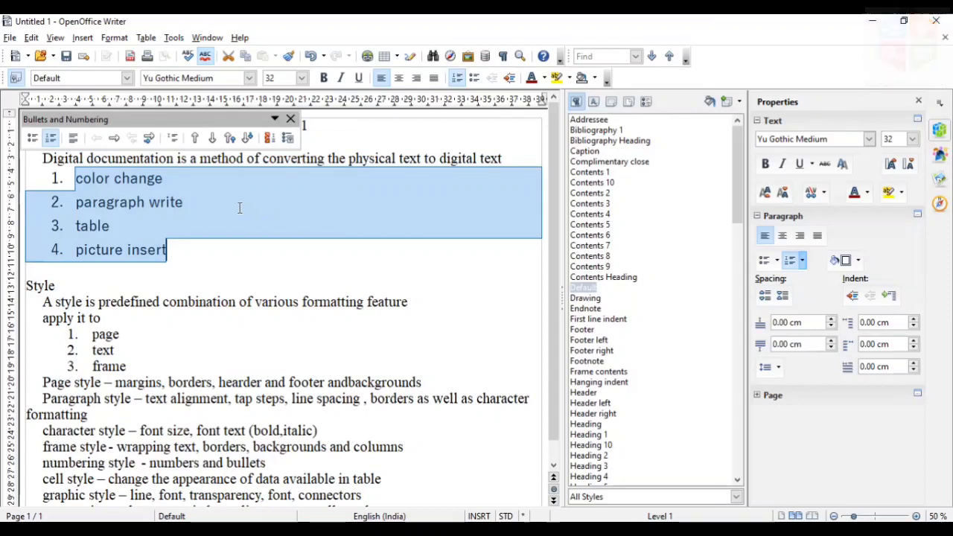
left_click(97, 179)
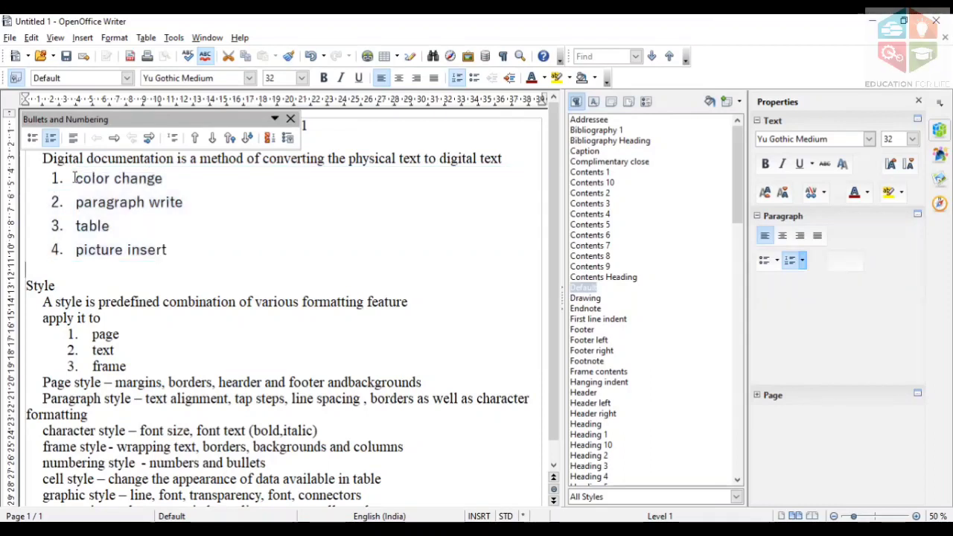
triple_click(183, 178)
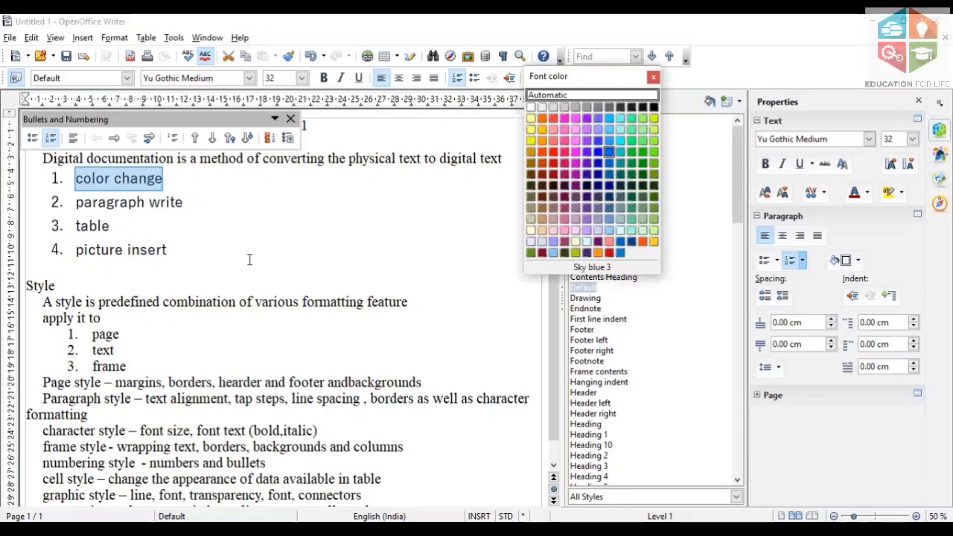
- Colour the 'color change' item green and close the Bullets and Numbering toolbar
left_click(249, 259)
left_click(250, 259)
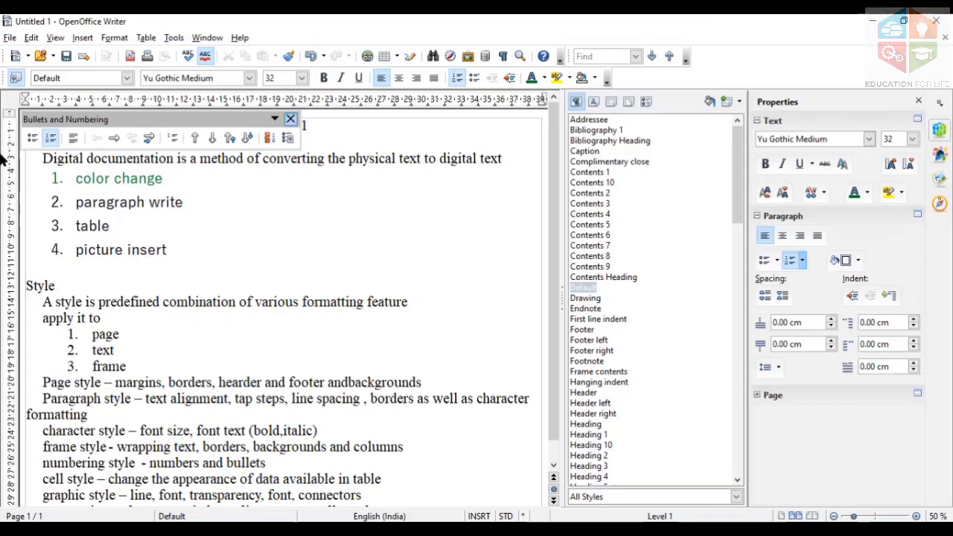
left_click(290, 120)
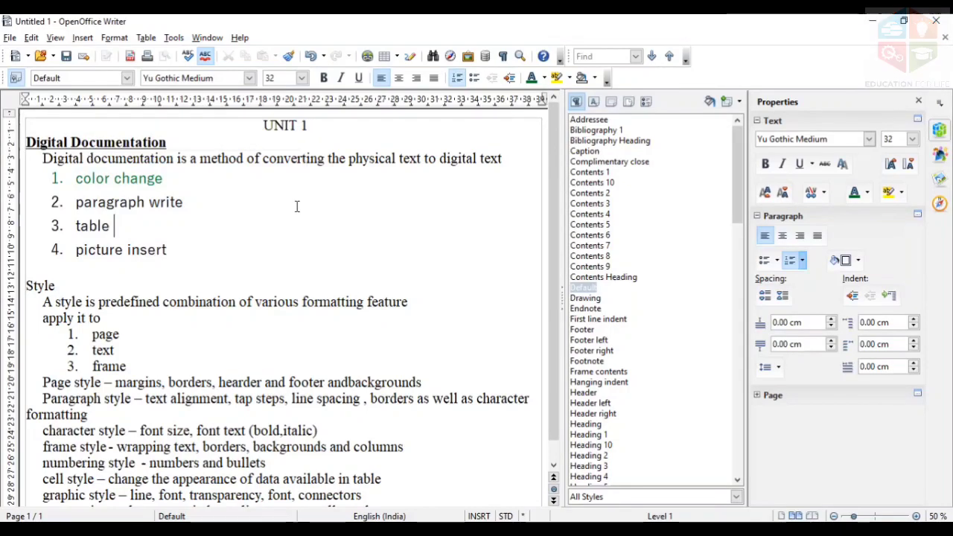
- Undo an accidental paste of 'U' after 'paragraph write'
left_click_drag(263, 124, 274, 125)
key("ctrl+c")
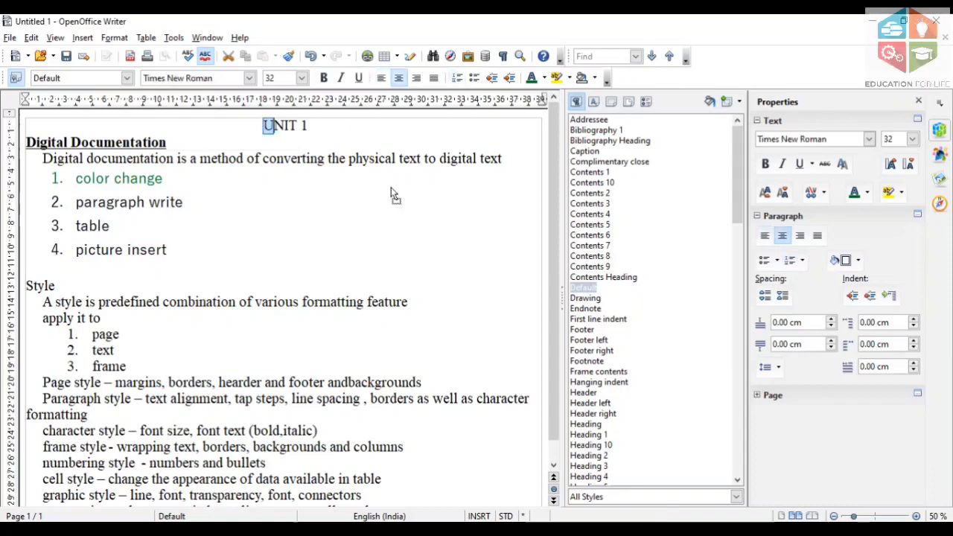
left_click(347, 201)
key("ctrl+v")
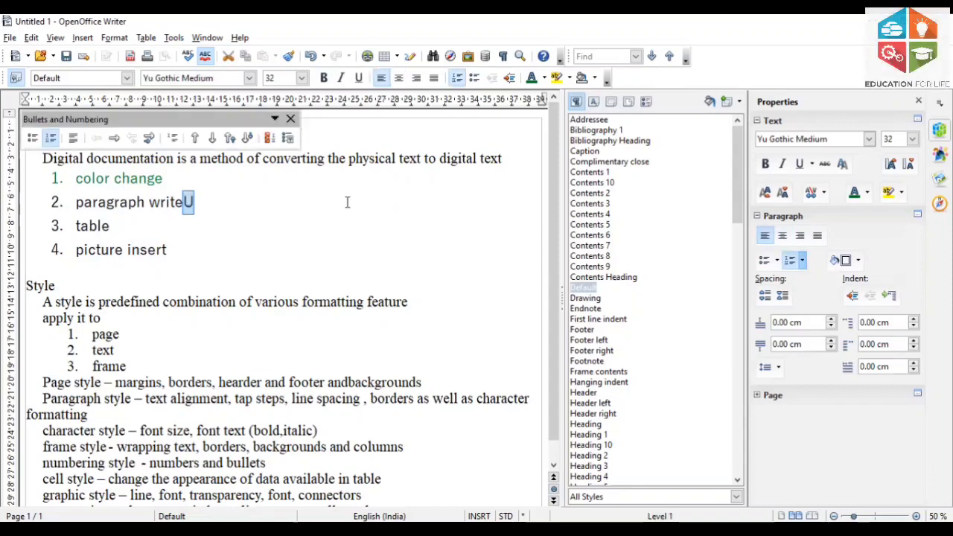
key("ctrl+z")
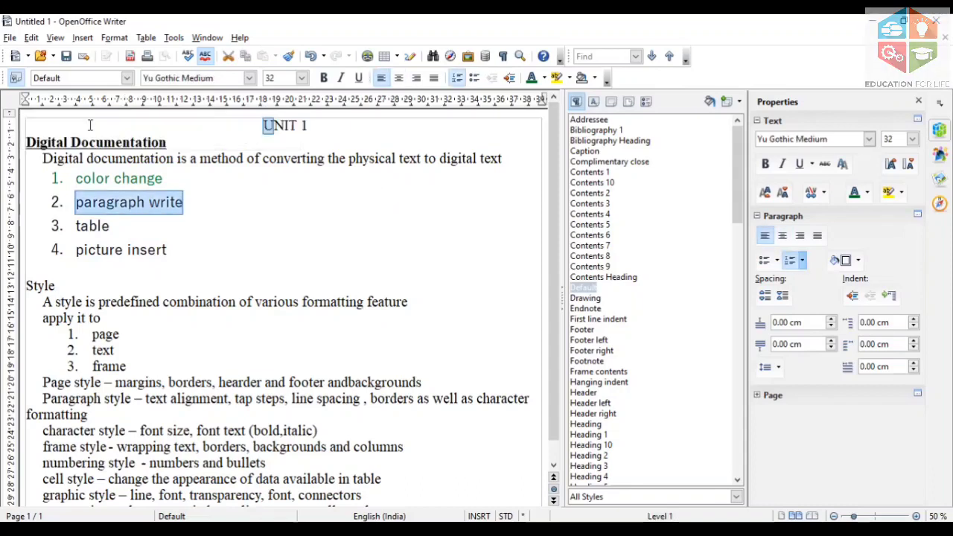
- Select the notes from UNIT 1 down through 'picture insert'
left_click(89, 125)
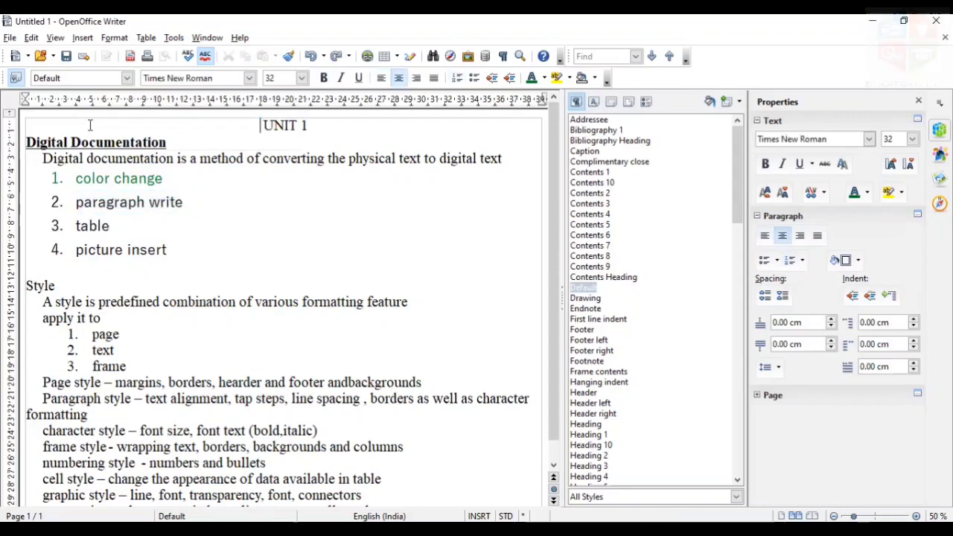
key("shift+Down")
key("shift+Down")
key("shift+Down")
key("shift+Down")
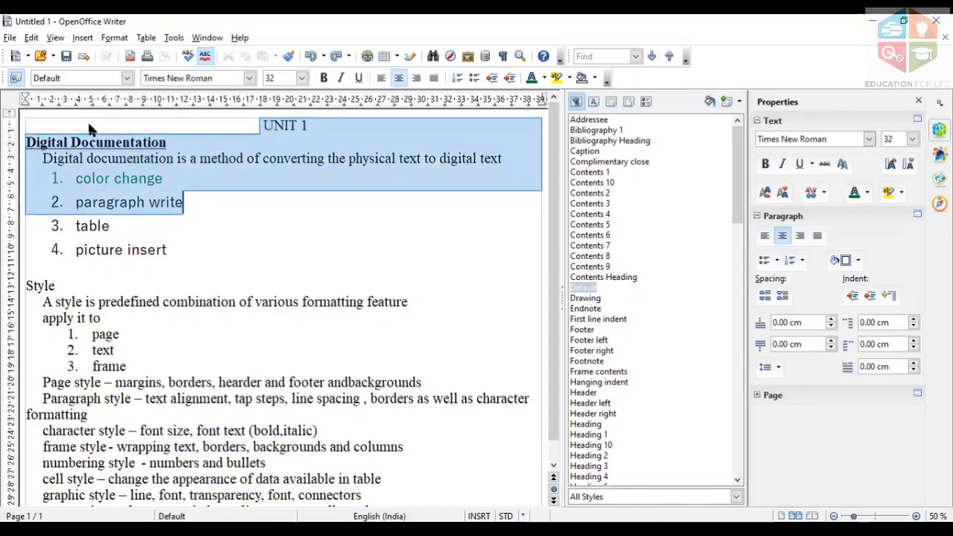
key("shift+Down")
key("shift+Down")
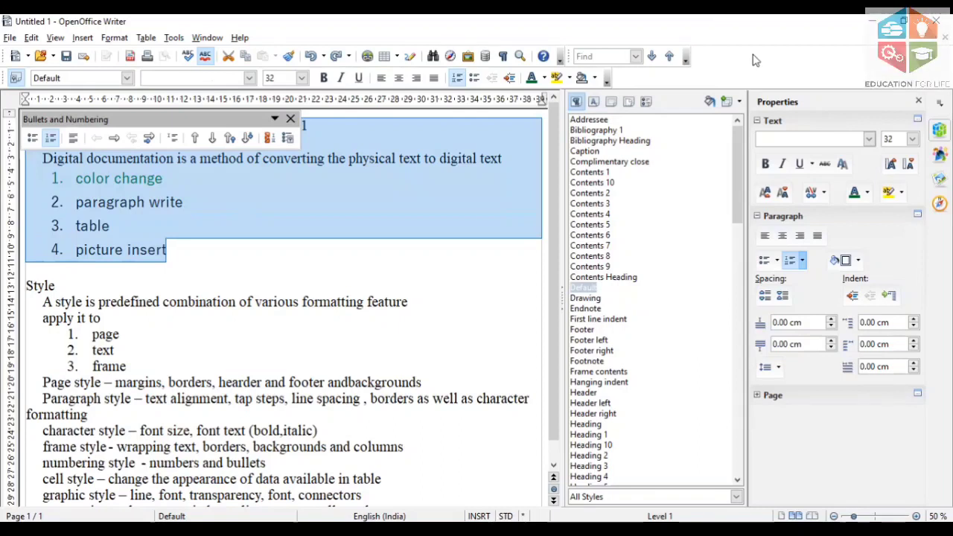
- Create a new paragraph style named 'ex 1' from the selected UNIT 1 notes
left_click(738, 103)
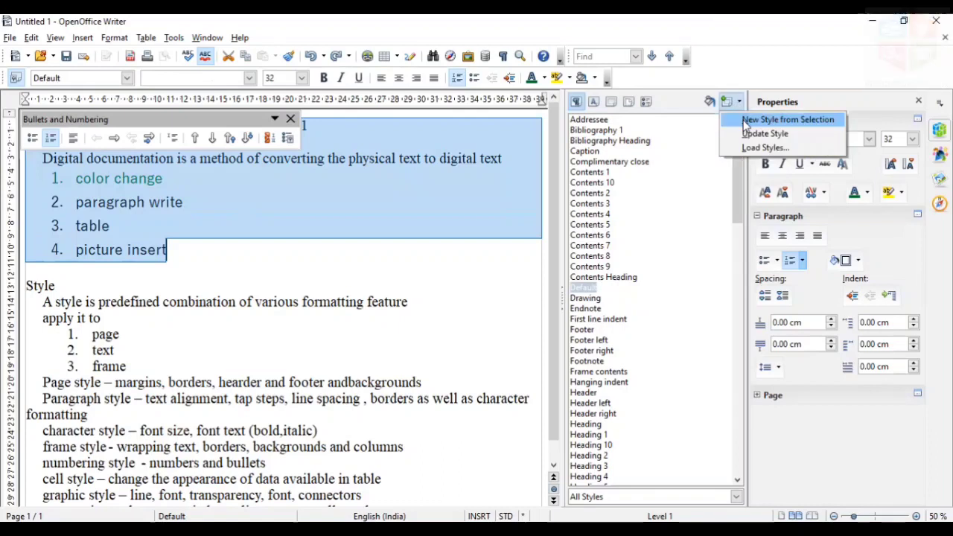
left_click(745, 122)
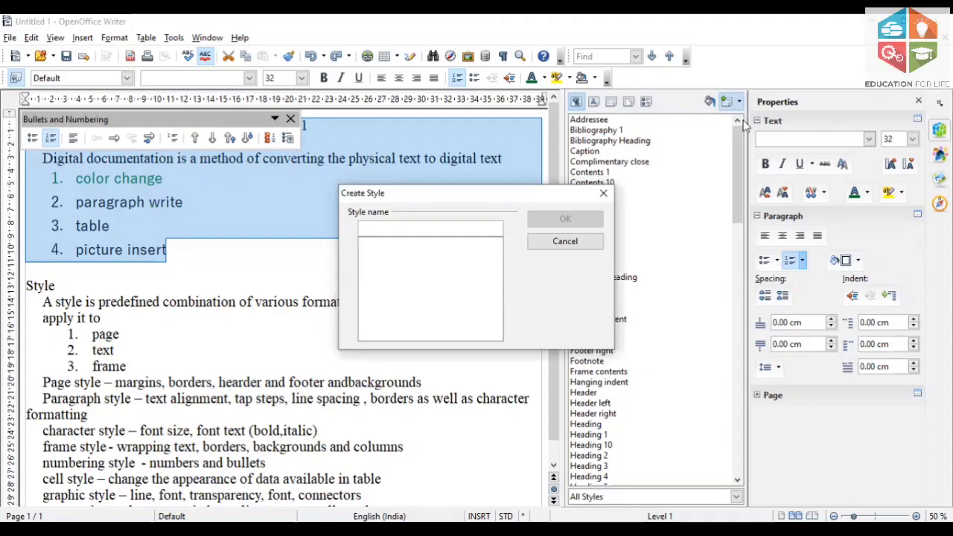
type("ex 1")
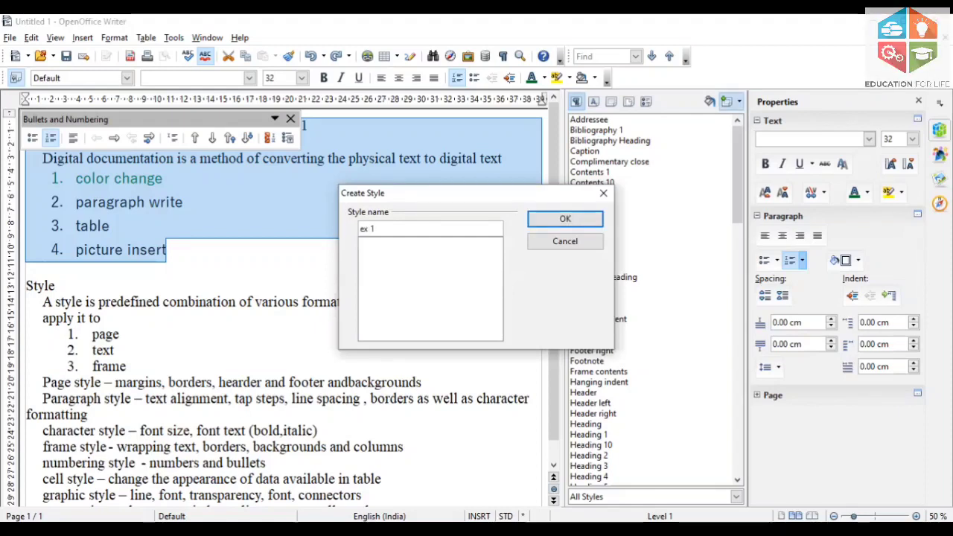
left_click(567, 219)
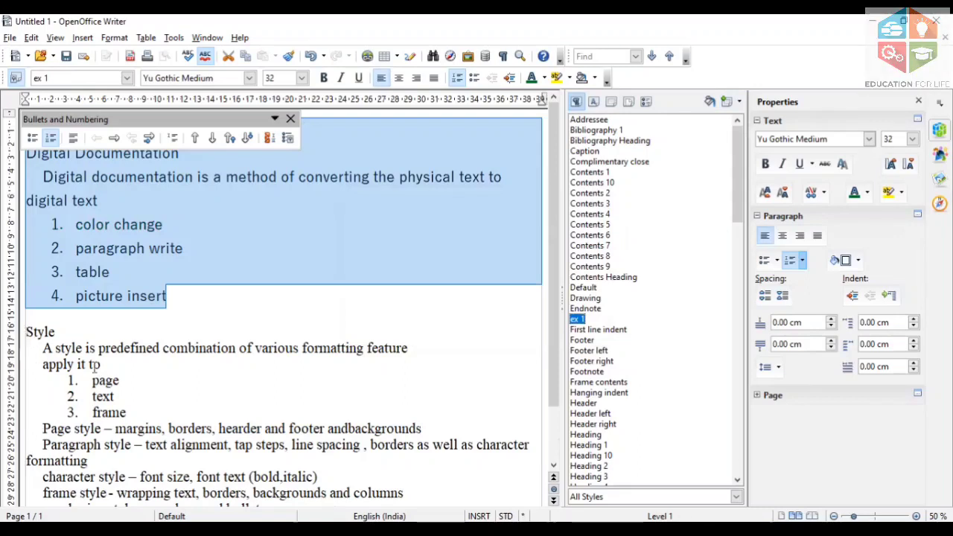
left_click(132, 400)
- Apply ex 1 to the Style section, then select the Page and Paragraph style lines
left_click_drag(137, 413, 526, 315)
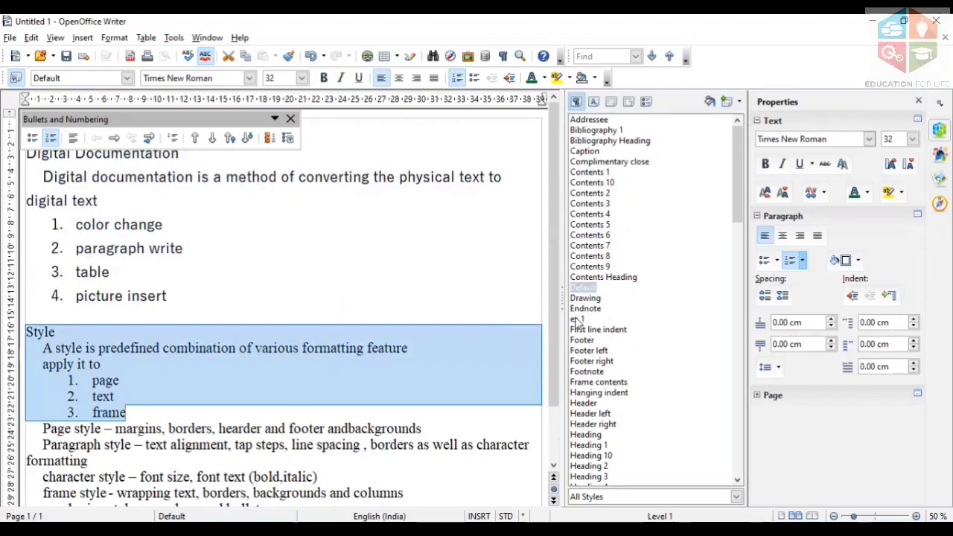
double_click(578, 320)
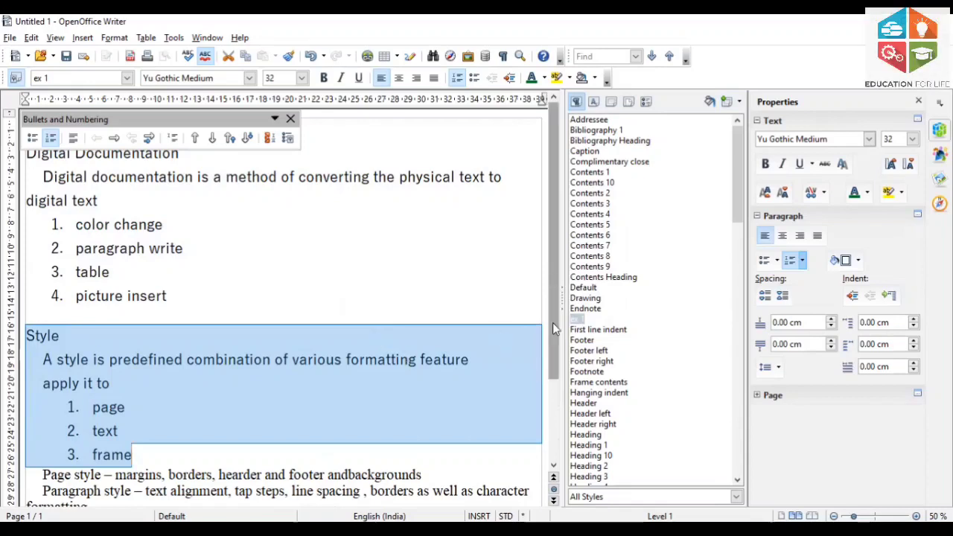
scroll(552, 323, "down", 3)
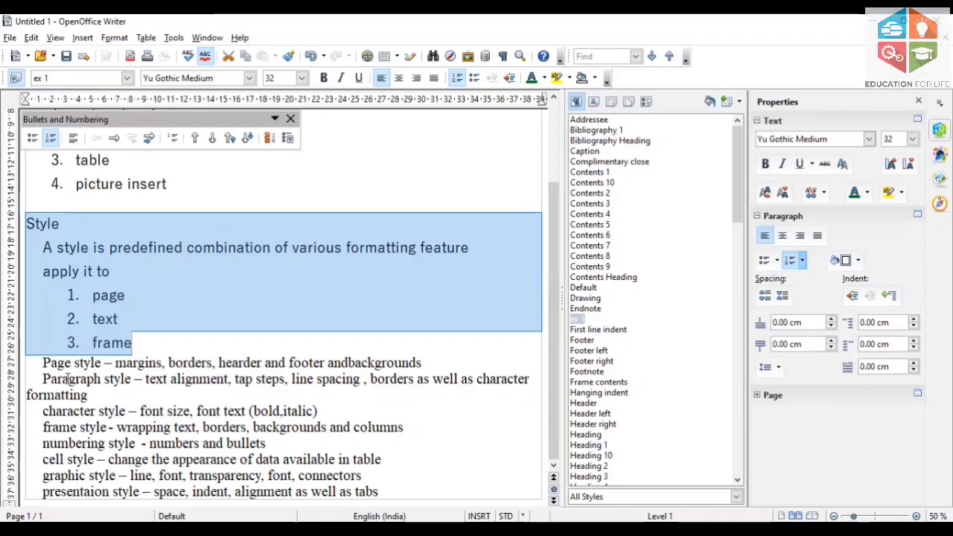
left_click(167, 411, "shift")
key("shift+Up")
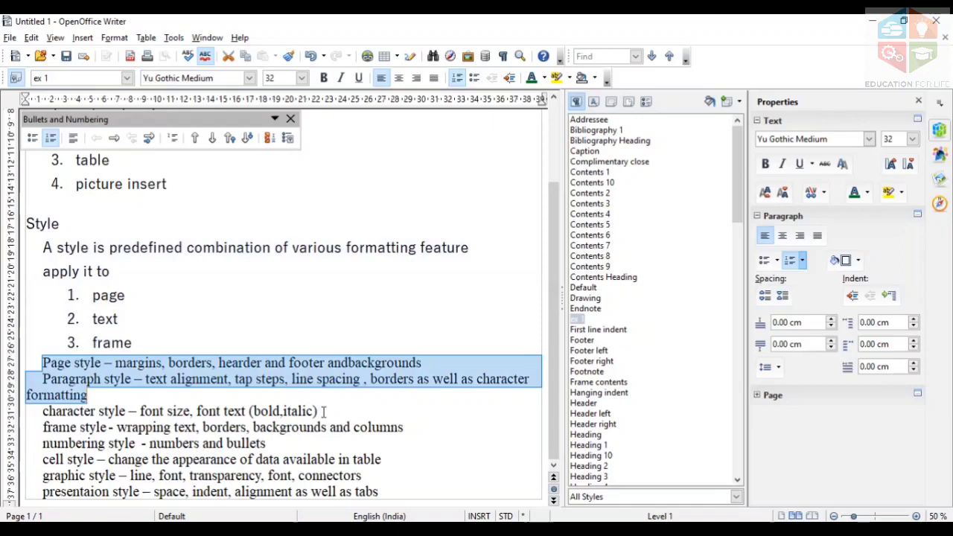
- Make the Page, Paragraph and character style lines justified, purple and italic
left_click(323, 411, "shift")
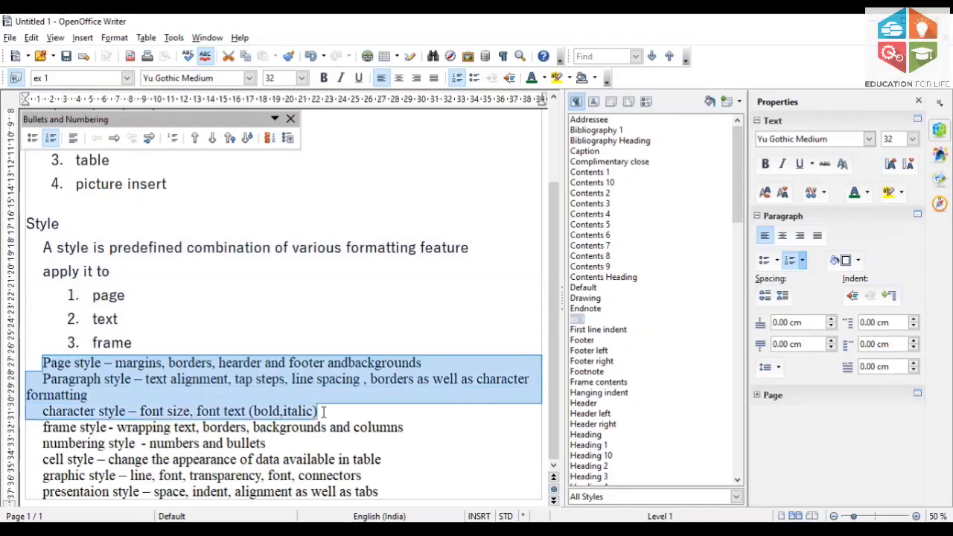
left_click(434, 78)
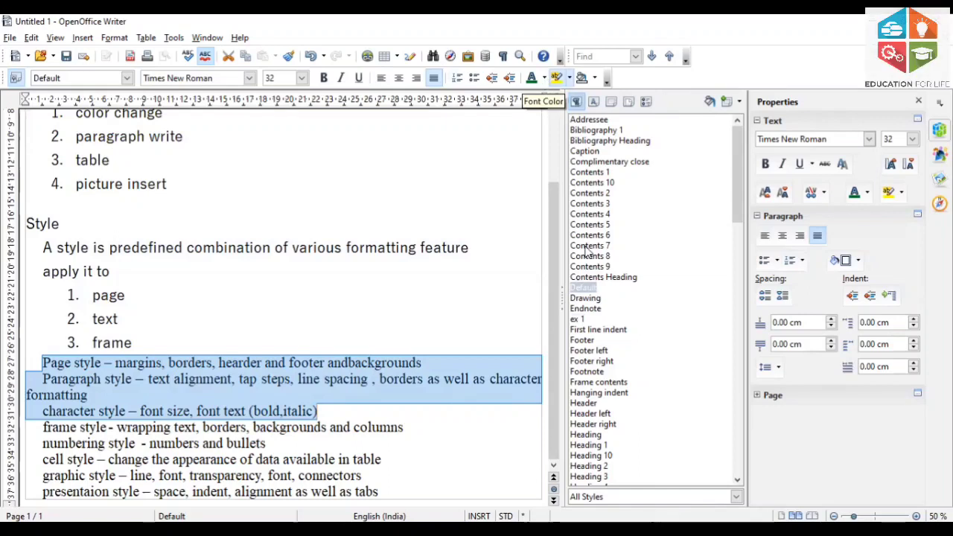
left_click(513, 286)
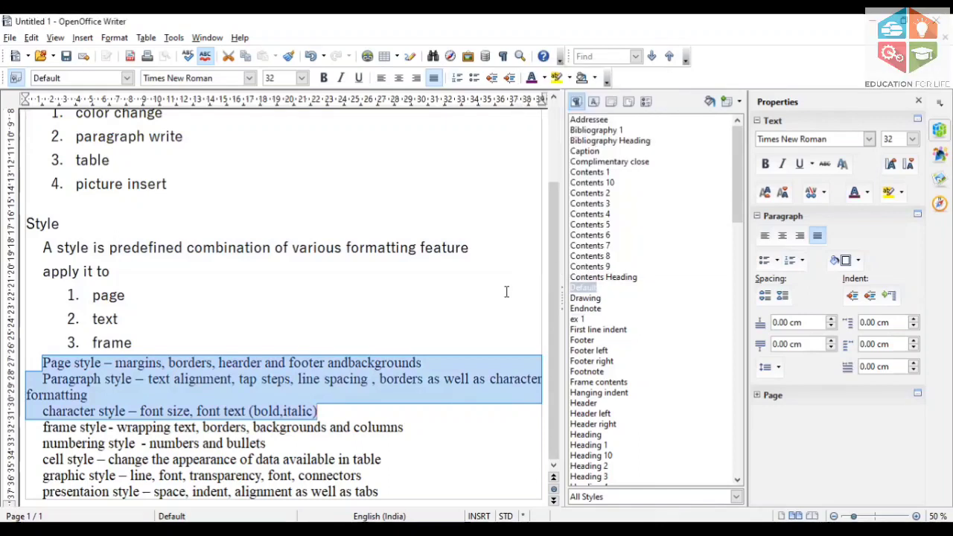
left_click(342, 78)
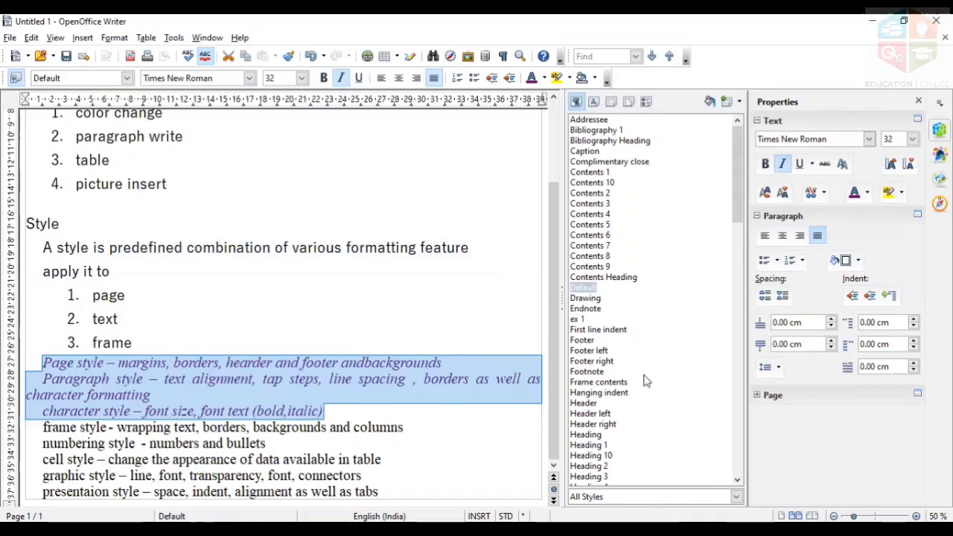
- Save that formatting as a new style named 'ex2' with Shift+F11
key("shift+F11")
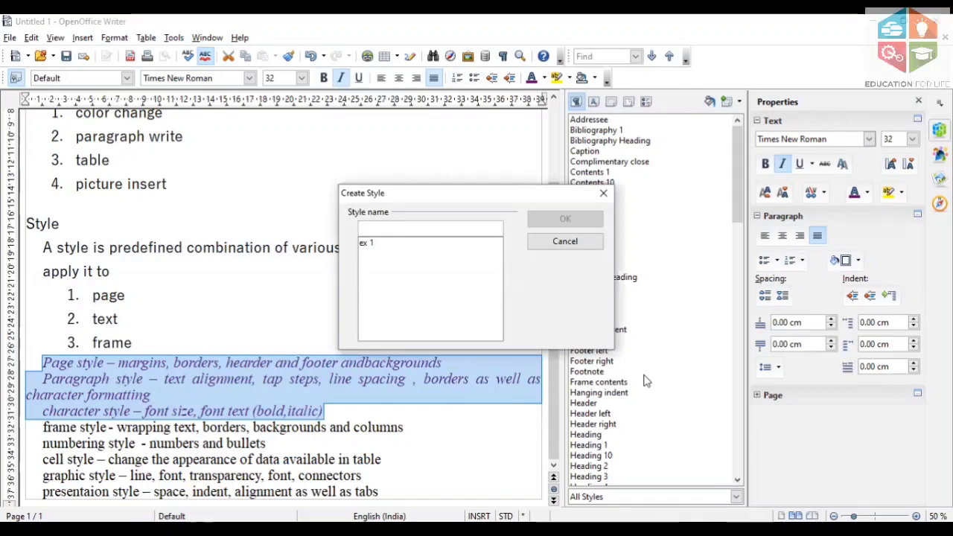
type("ex2")
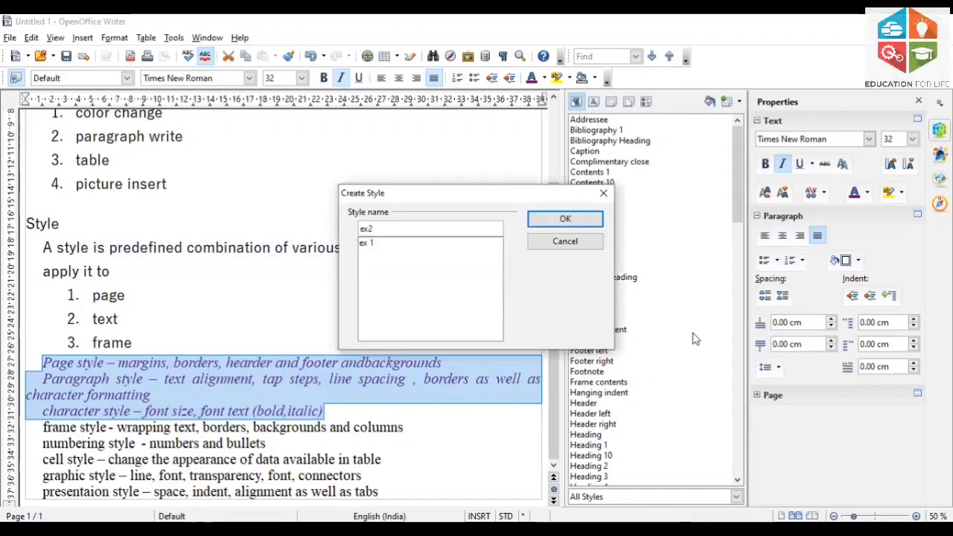
left_click(566, 219)
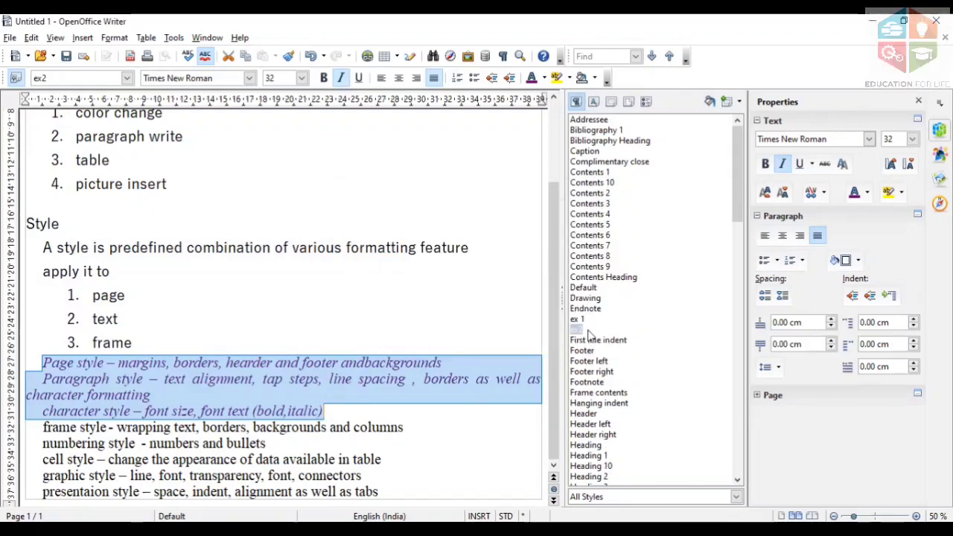
- Fill the ex2 style onto the frame, numbering, cell, presentation and graphic style lines
left_click(638, 330)
left_click(709, 102)
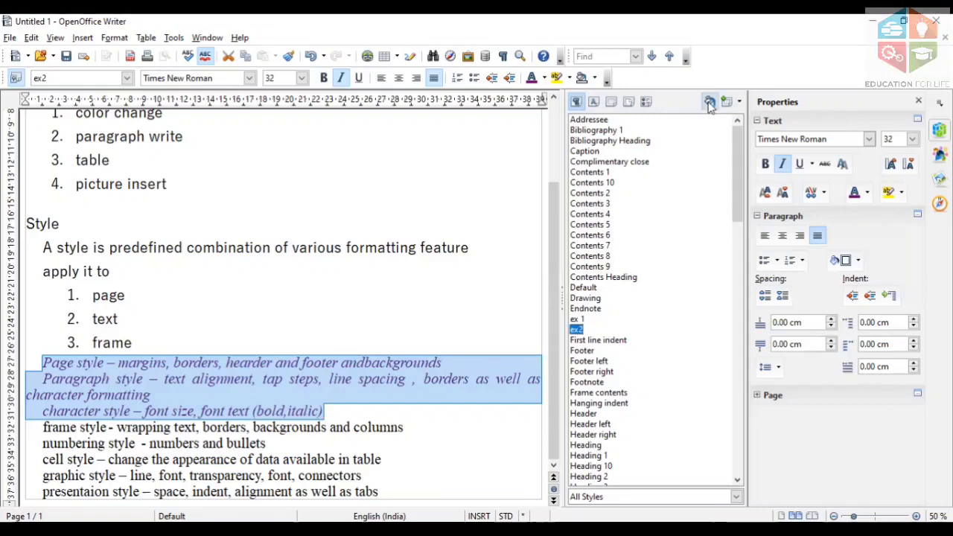
left_click(39, 430)
left_click(50, 444)
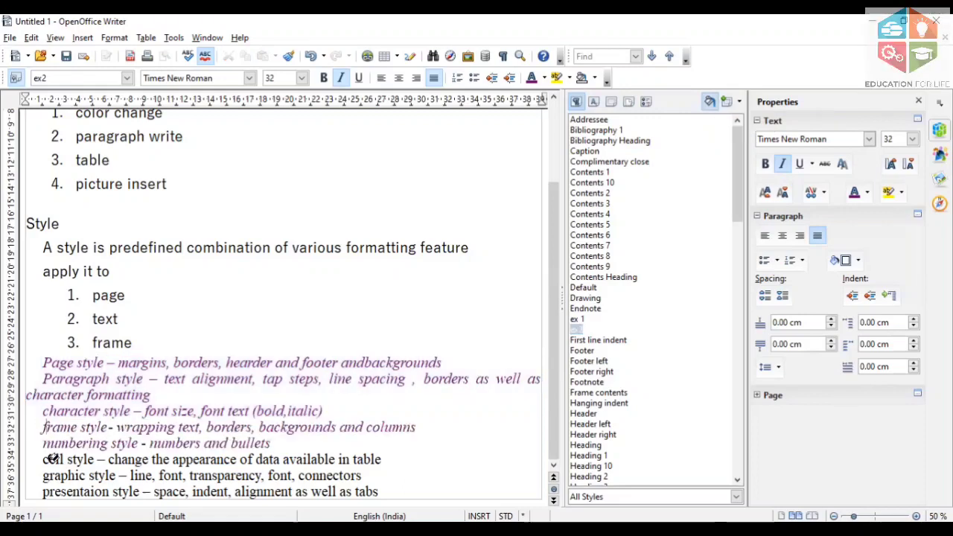
left_click(50, 459)
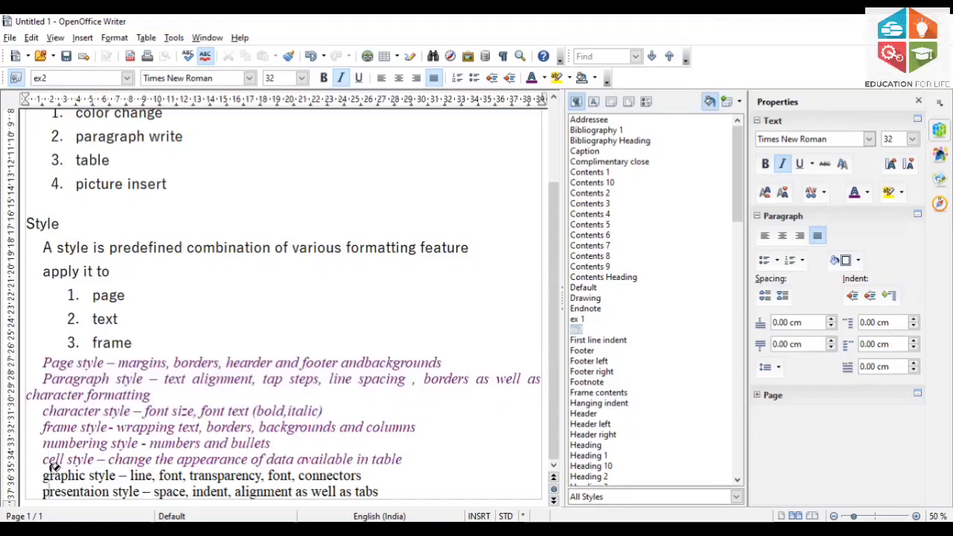
left_click(47, 491)
left_click(53, 474)
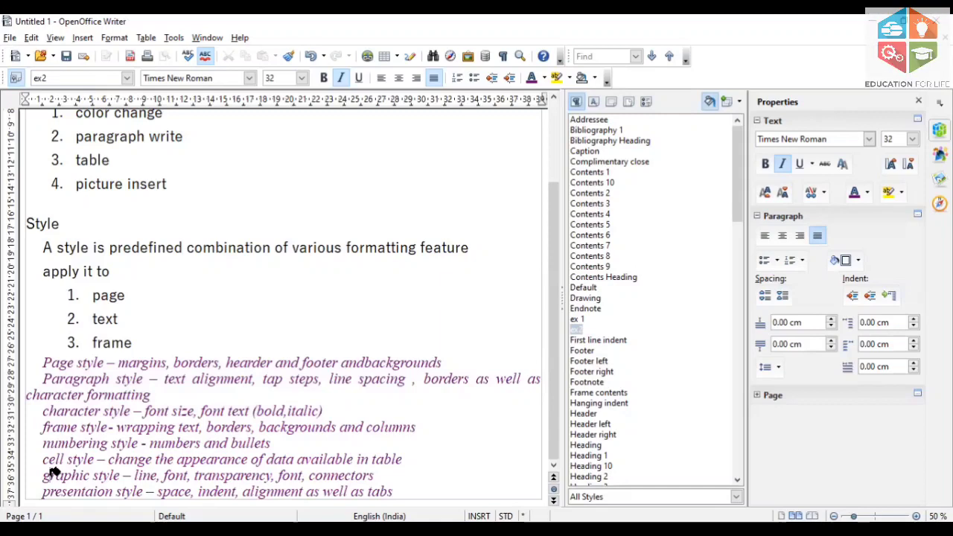
left_click(738, 102)
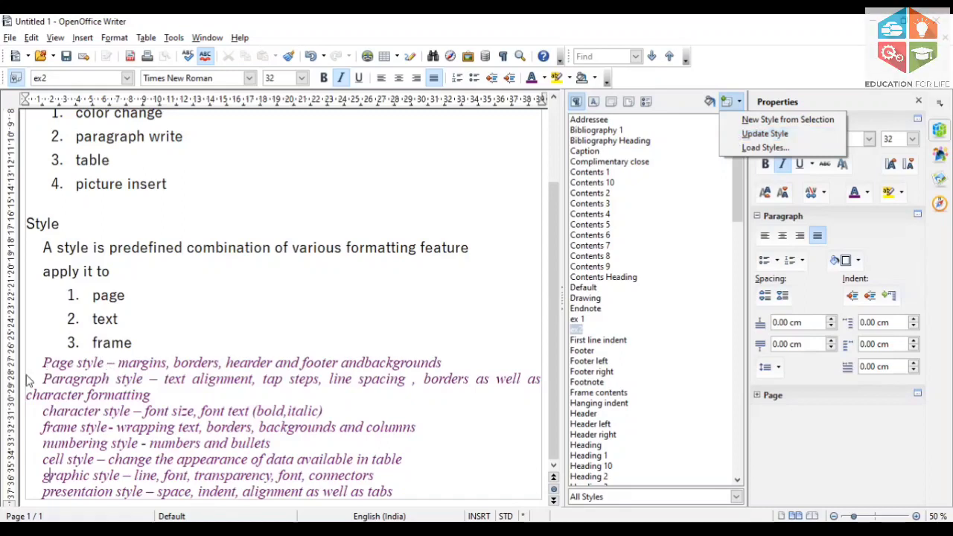
- Make the Page and Paragraph style lines bold and brown, then update ex2 to match
left_click_drag(43, 362, 151, 396)
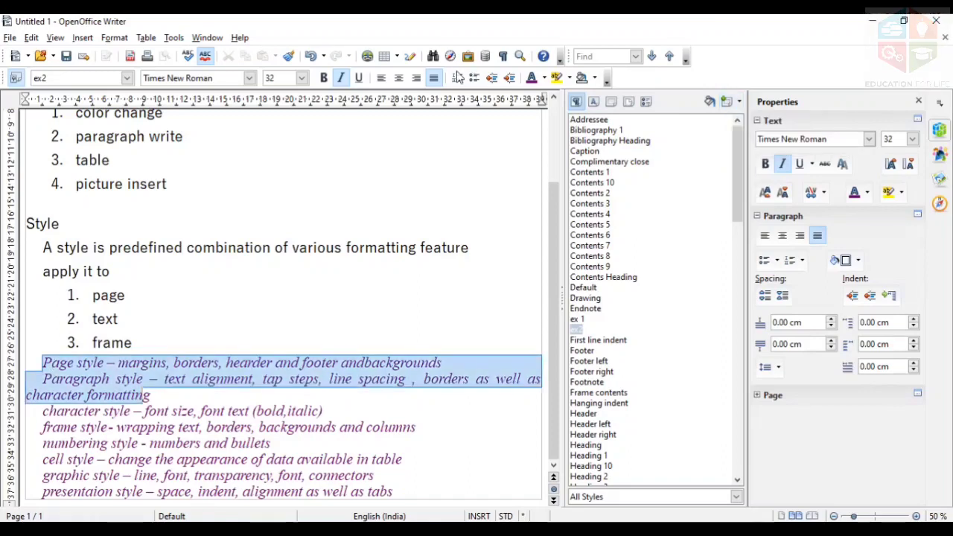
left_click(323, 78)
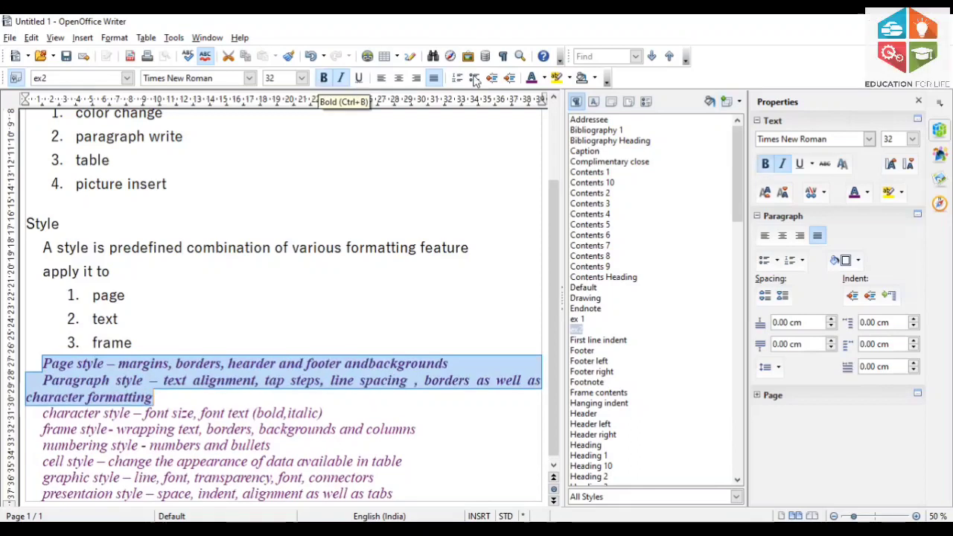
left_click(548, 78)
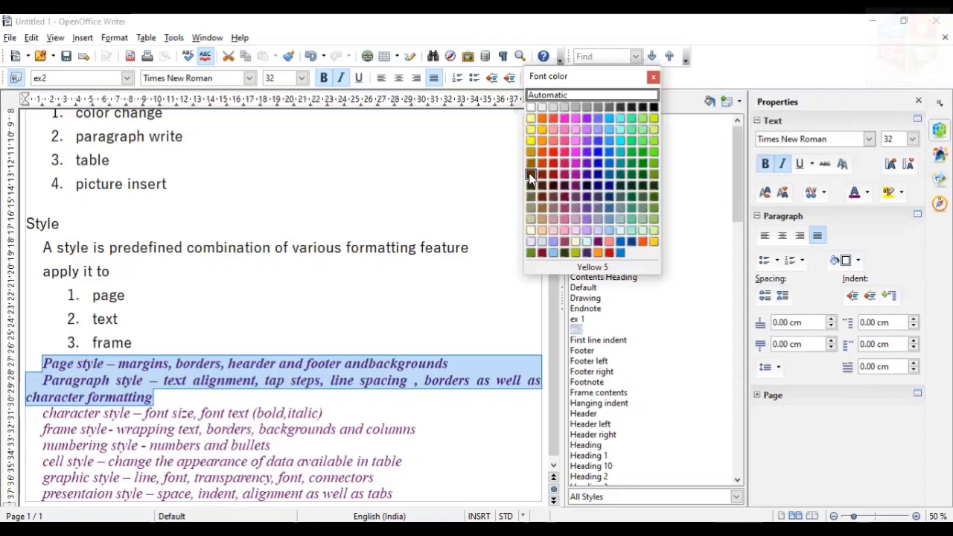
key("Escape")
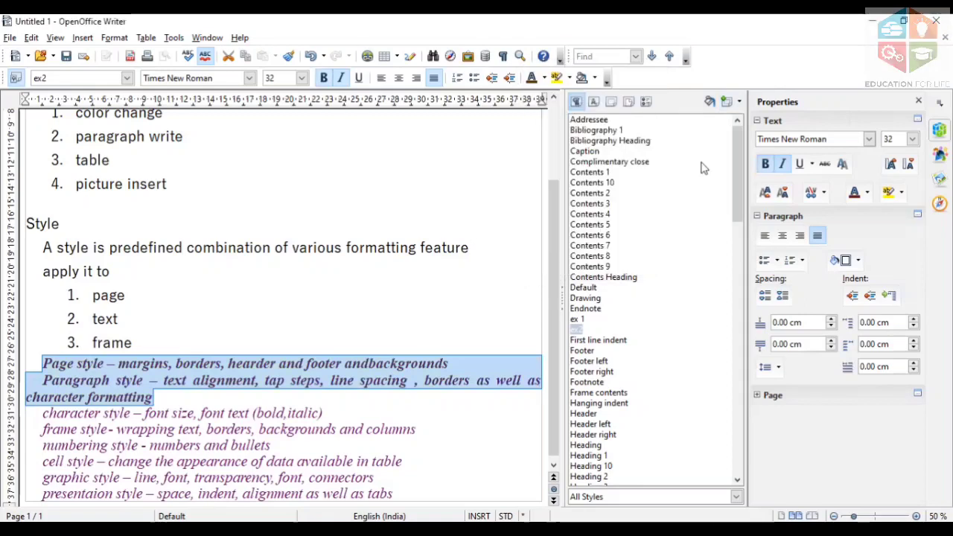
left_click(739, 102)
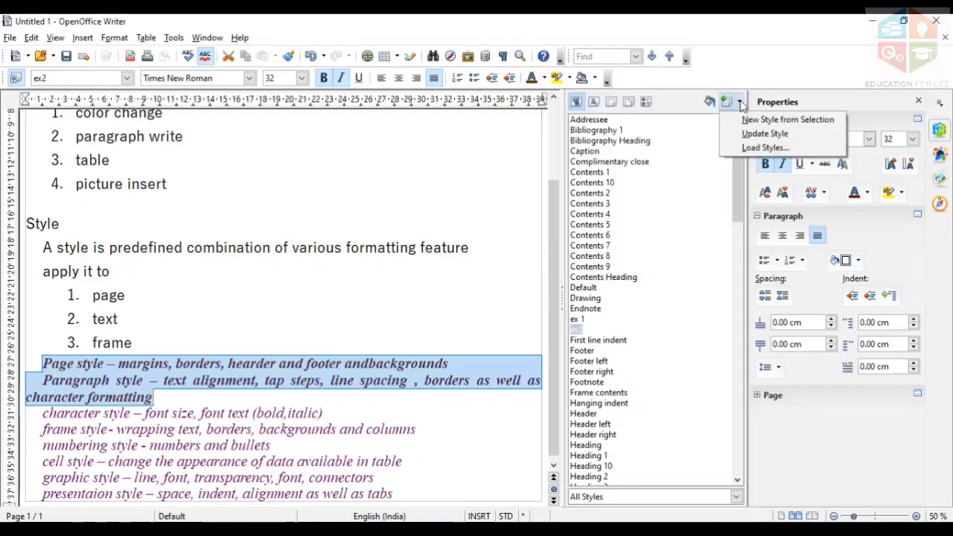
left_click(765, 134)
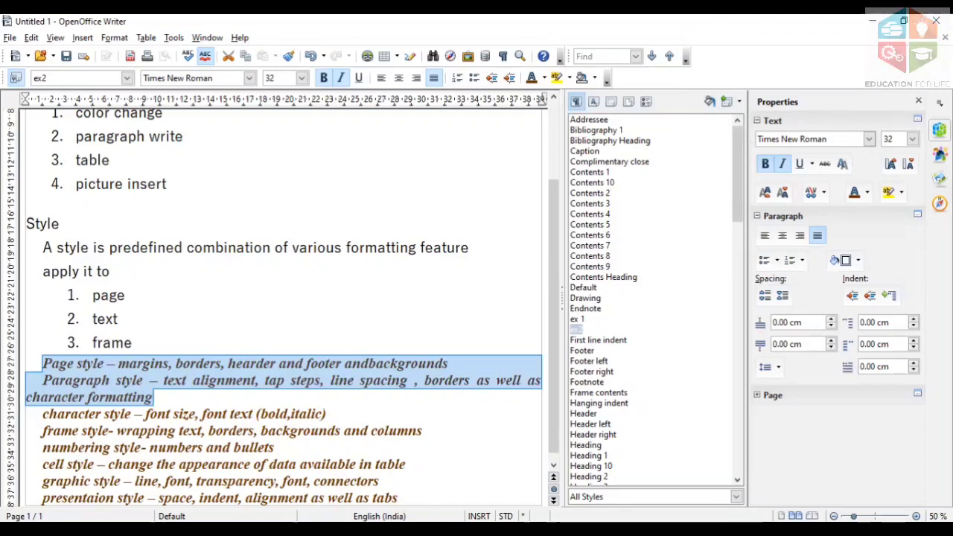
- Load styles with Frame, Pages and Numbering enabled alongside Text
left_click(739, 101)
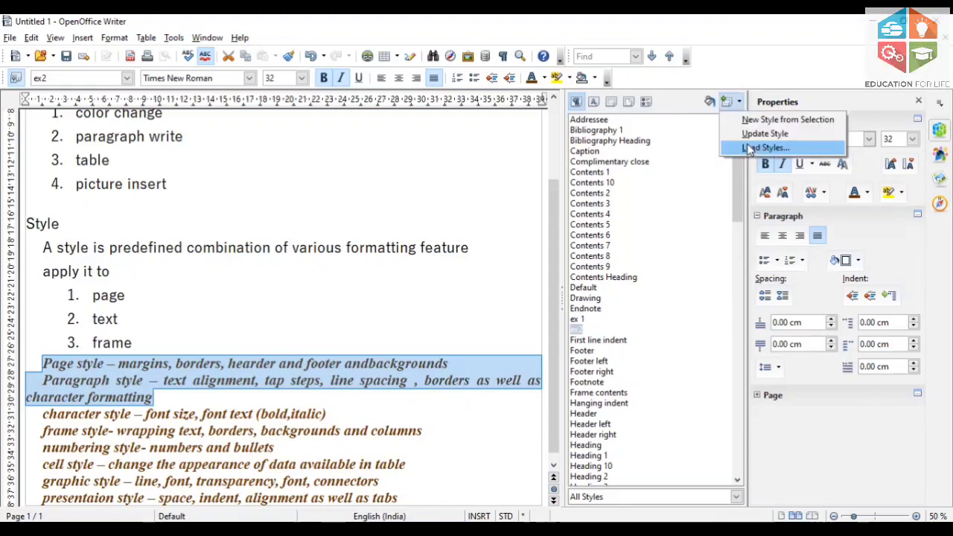
left_click(751, 149)
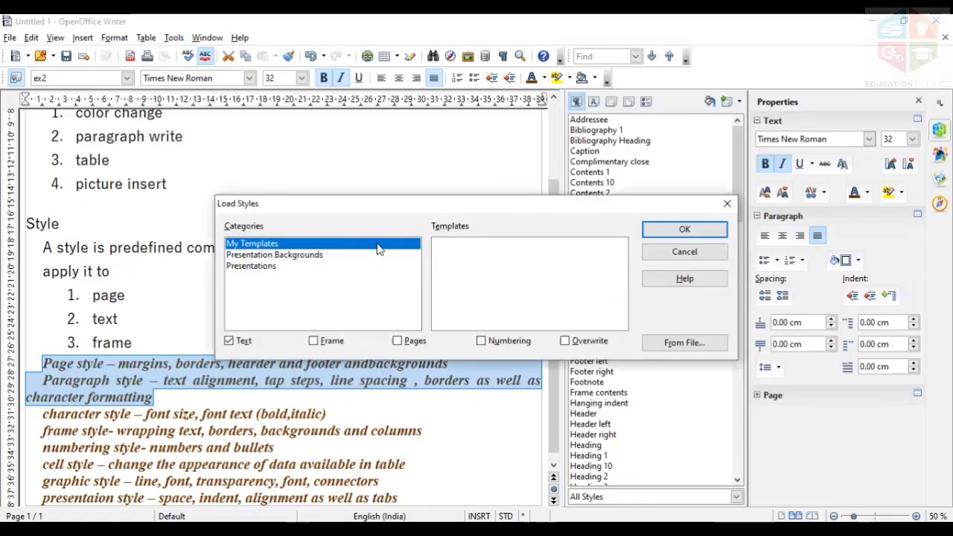
left_click(313, 340)
left_click(397, 341)
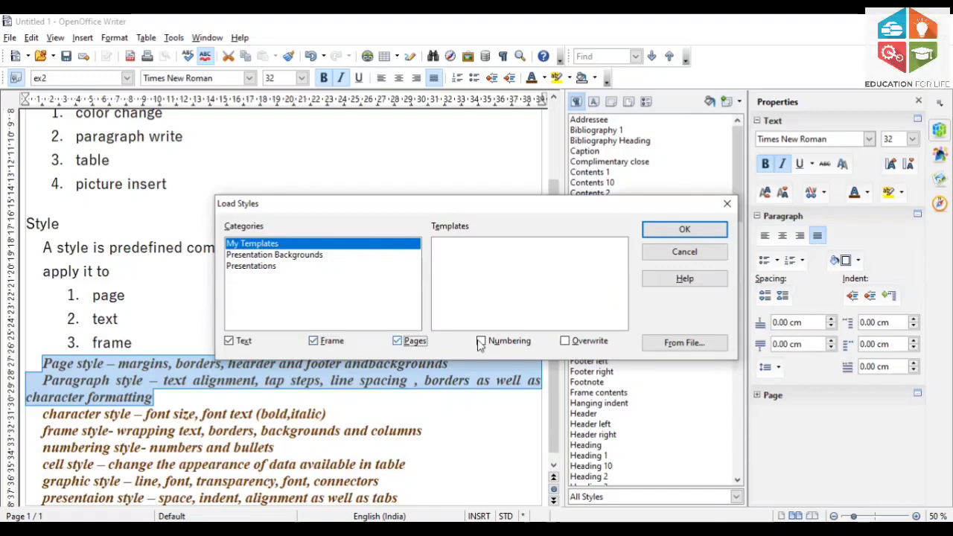
left_click(496, 342)
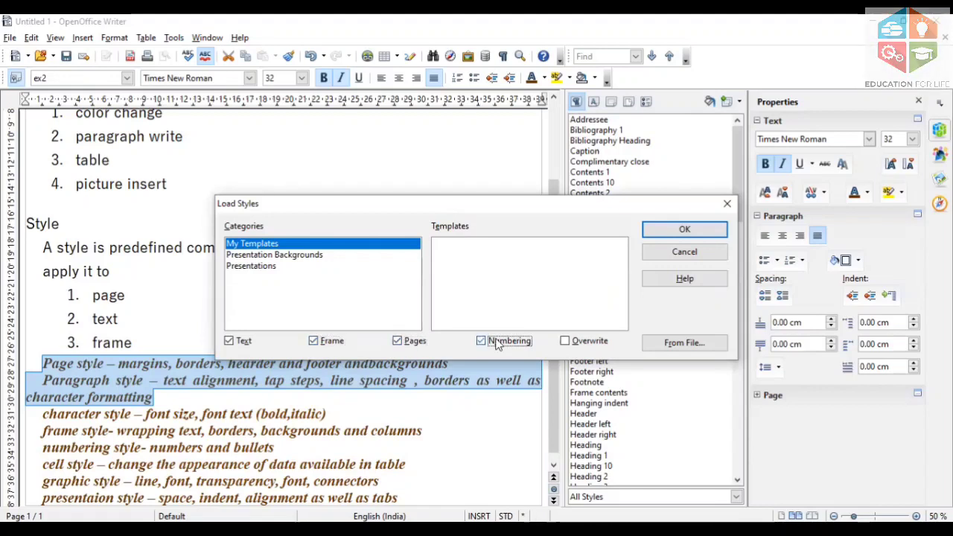
left_click(700, 233)
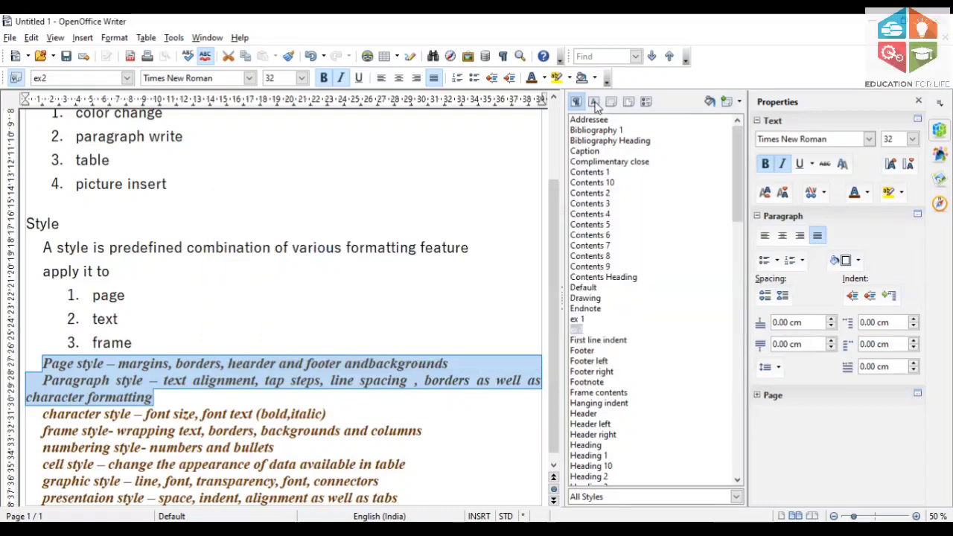
- Display the Character Styles list in the Styles and Formatting panel
left_click(594, 102)
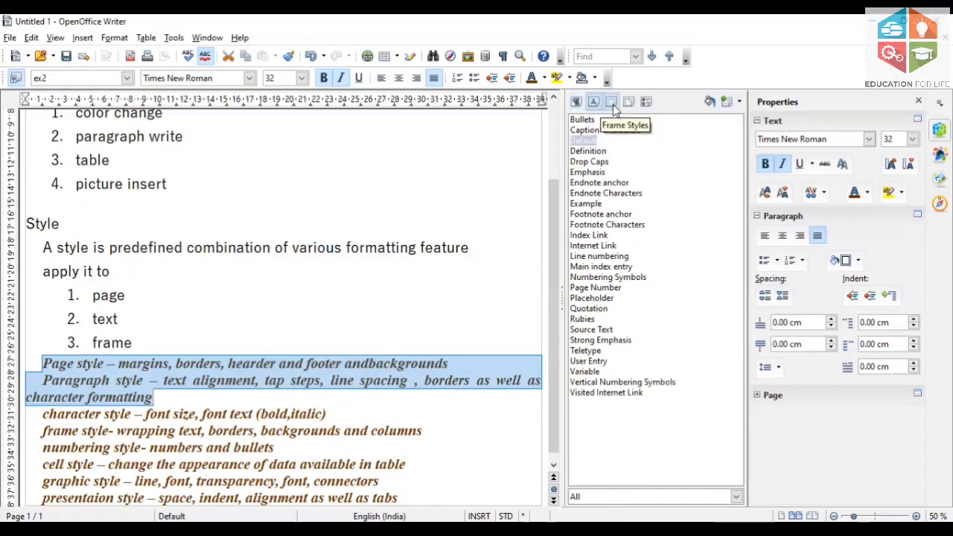